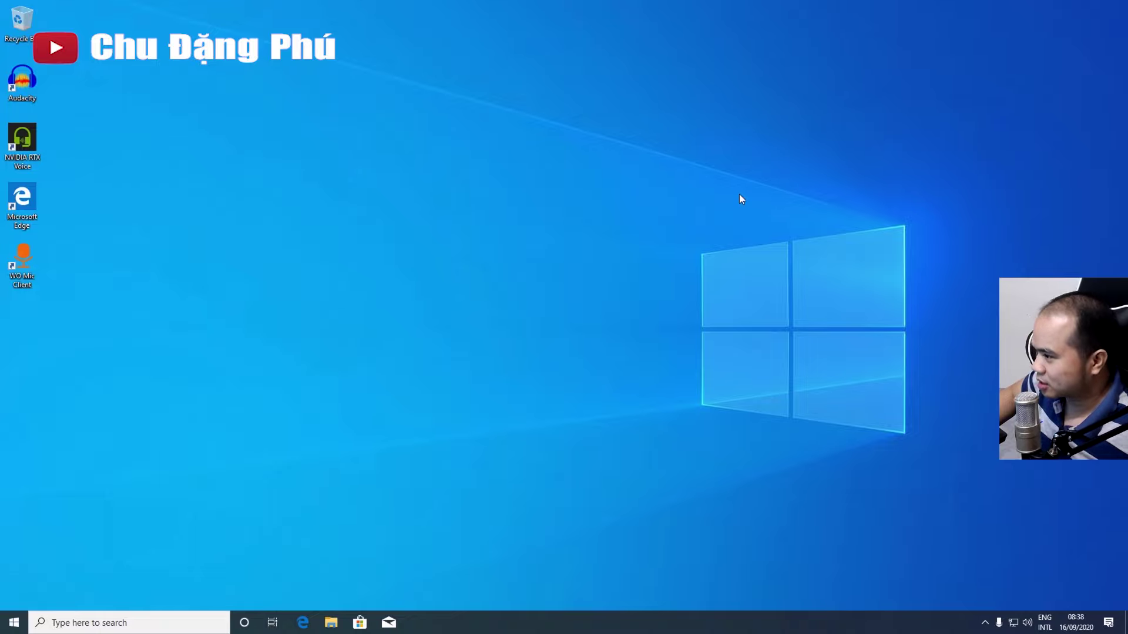
Mount the Win10_2004_EnglishInternational_x64 disc image from the DATA (D:) drive
left_click(331, 623)
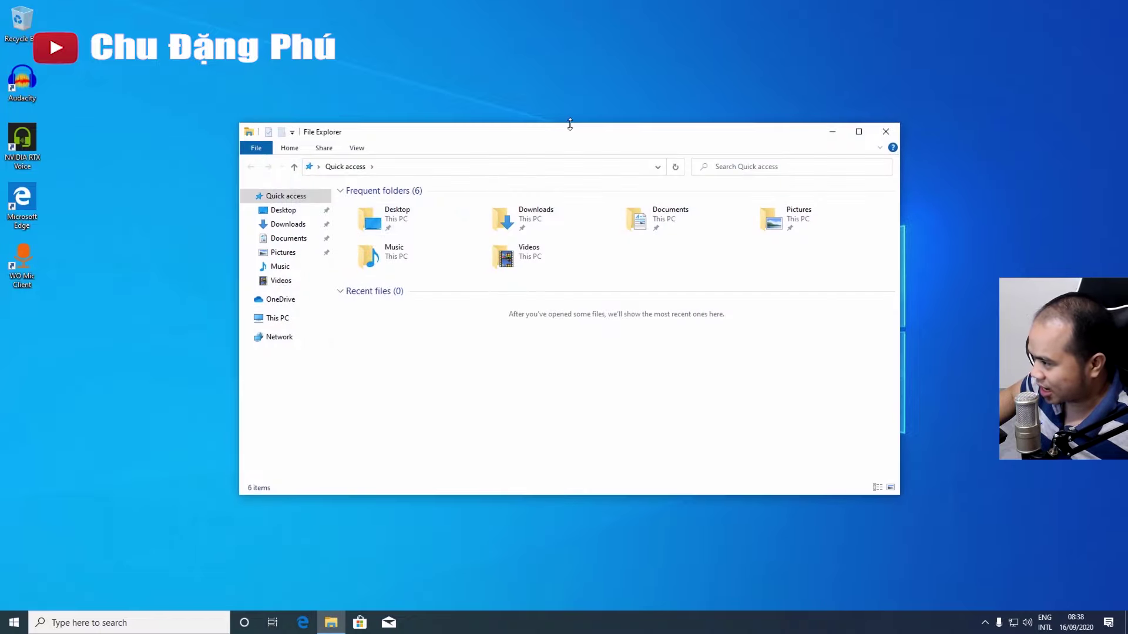
double_click(570, 124)
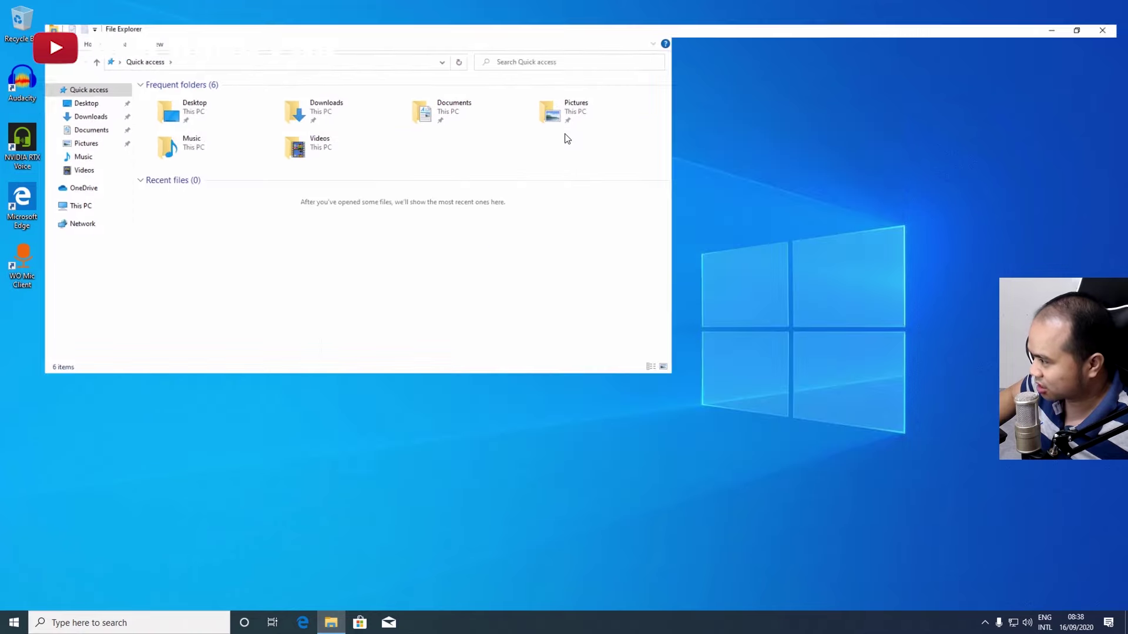
left_click(38, 190)
double_click(322, 179)
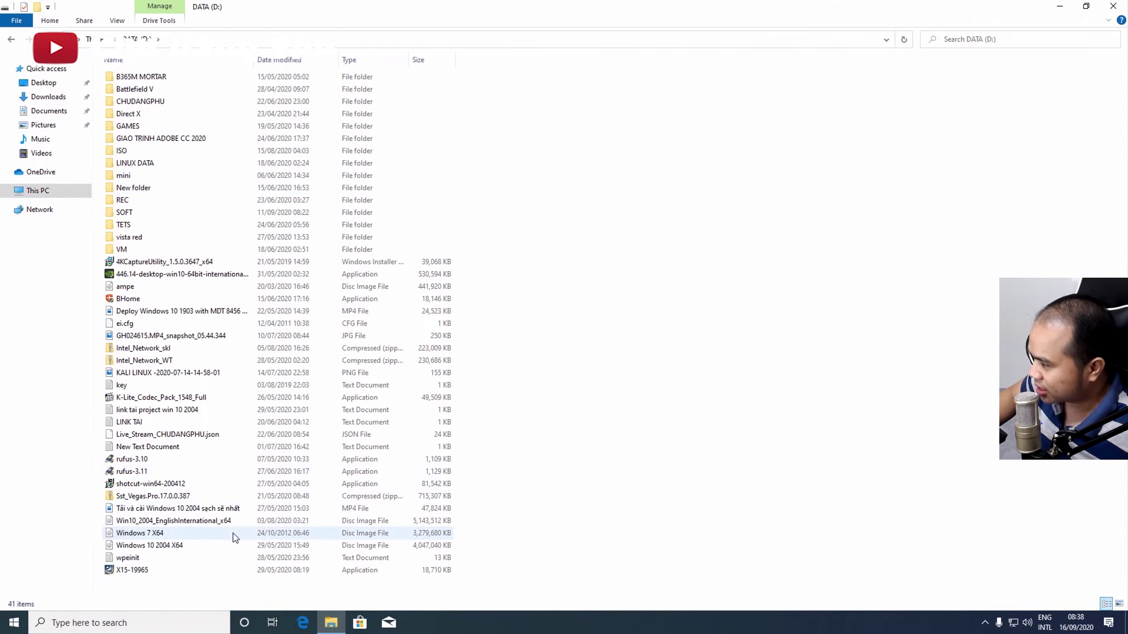
left_click(194, 521)
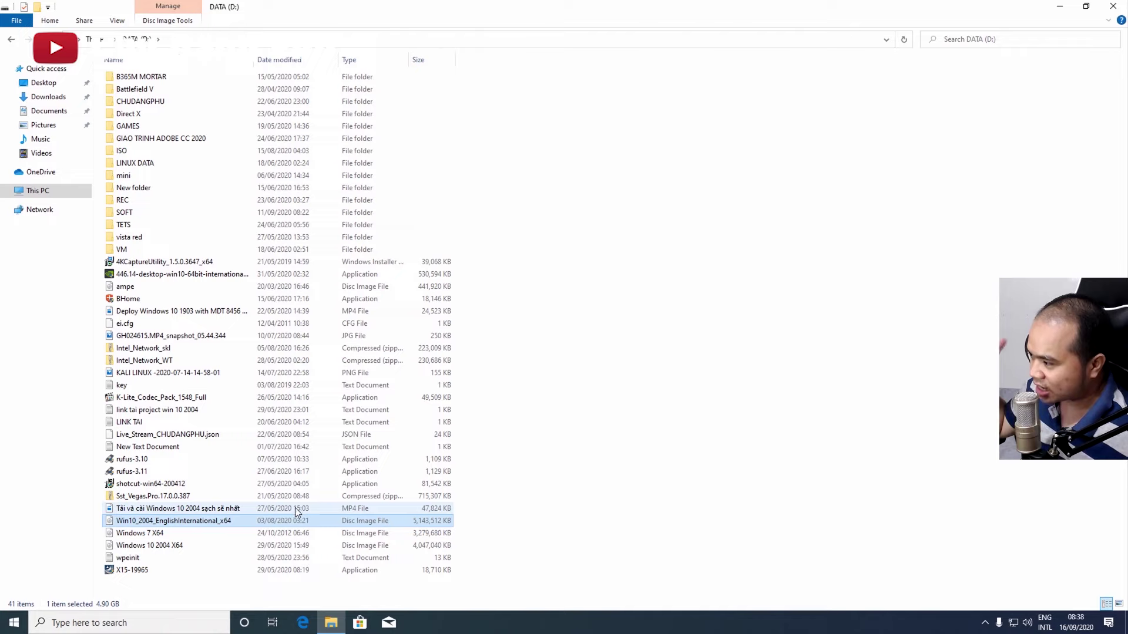
double_click(115, 524)
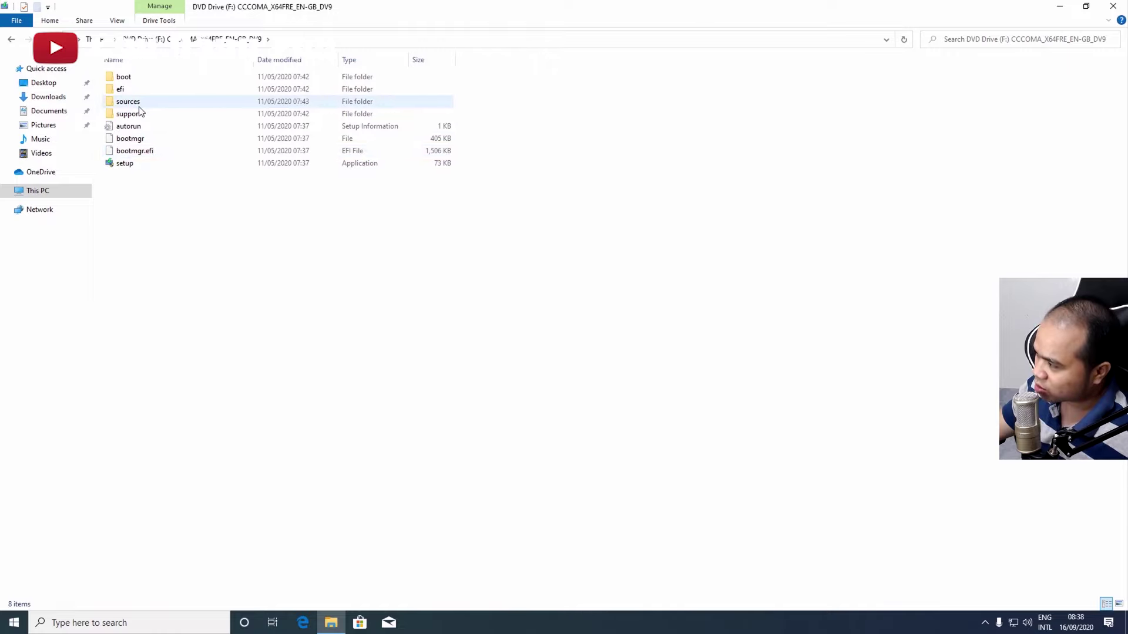
Copy the sources folder from the mounted Windows DVD drive into the root of DATA (D:)
right_click(158, 111)
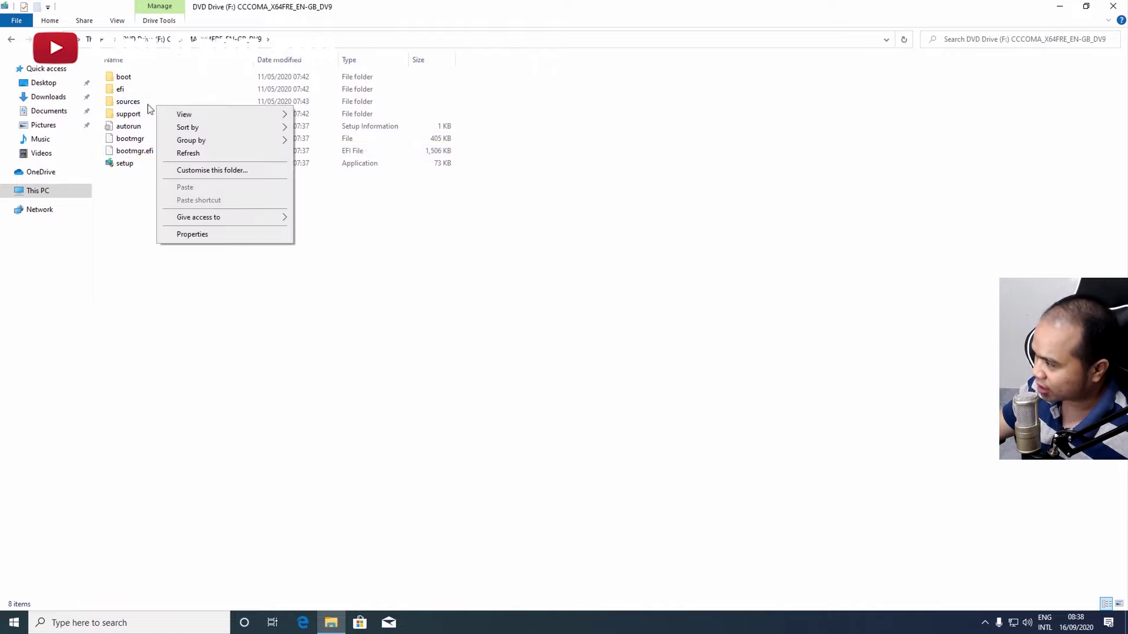
left_click(131, 102)
right_click(131, 101)
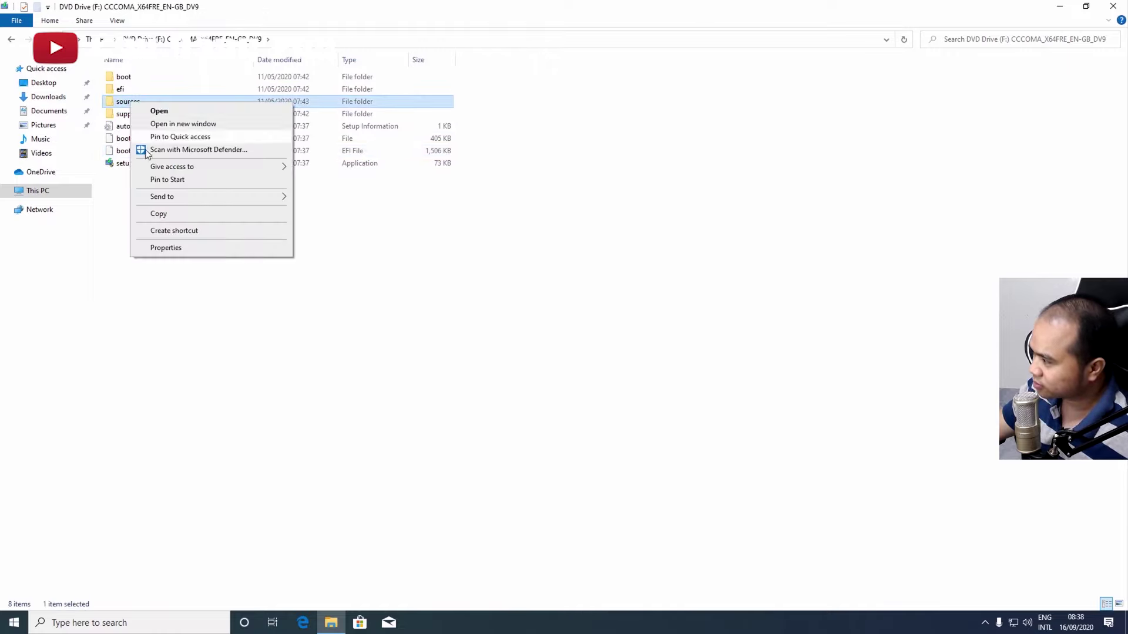
left_click(158, 214)
left_click(18, 195)
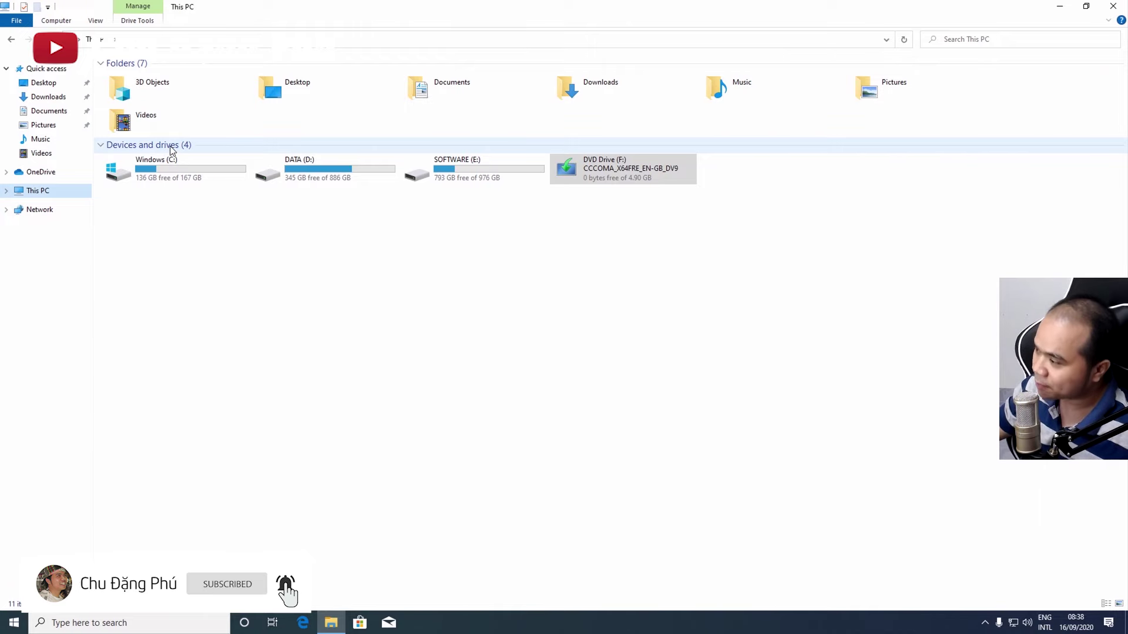
double_click(311, 175)
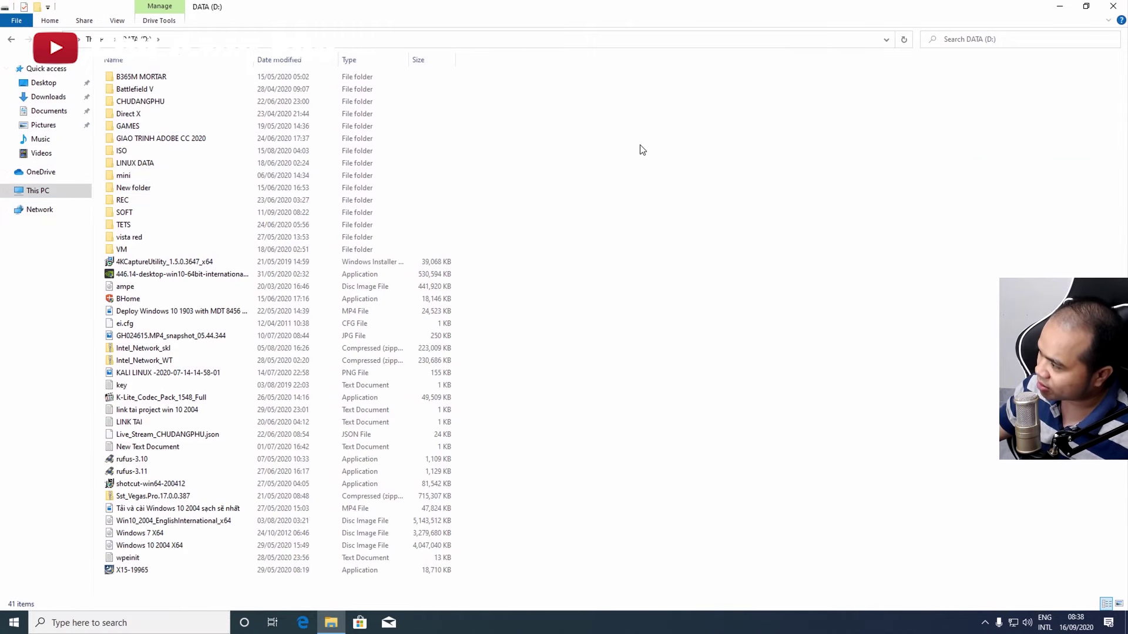
right_click(644, 144)
left_click(680, 227)
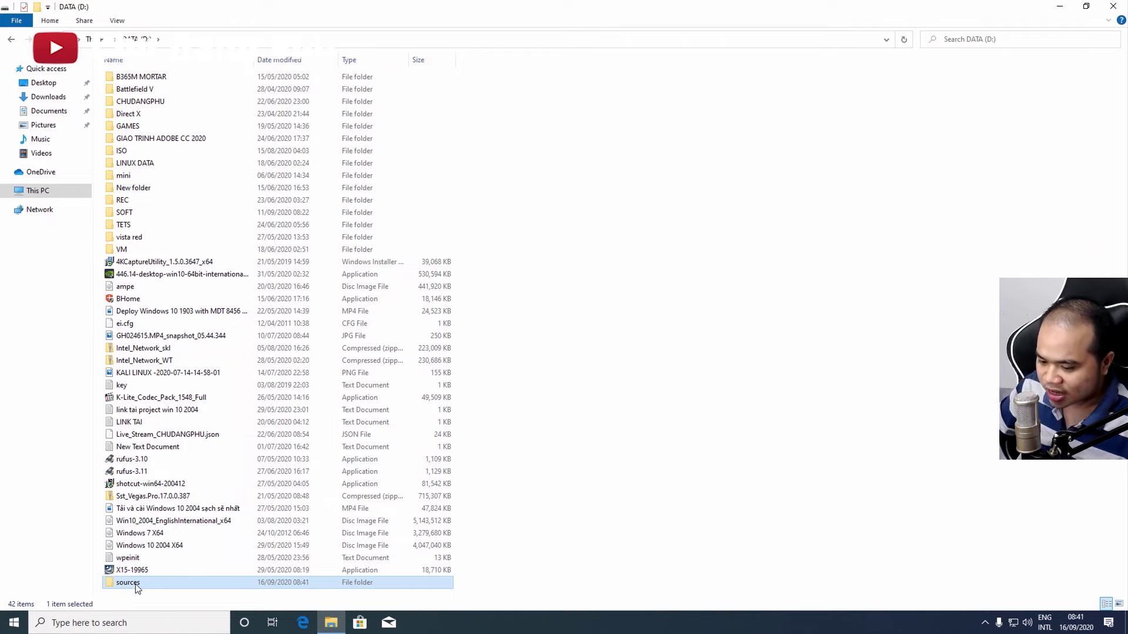
Rename the copied sources folder on D: to 10 and refresh the file listing
mouse_move(137, 588)
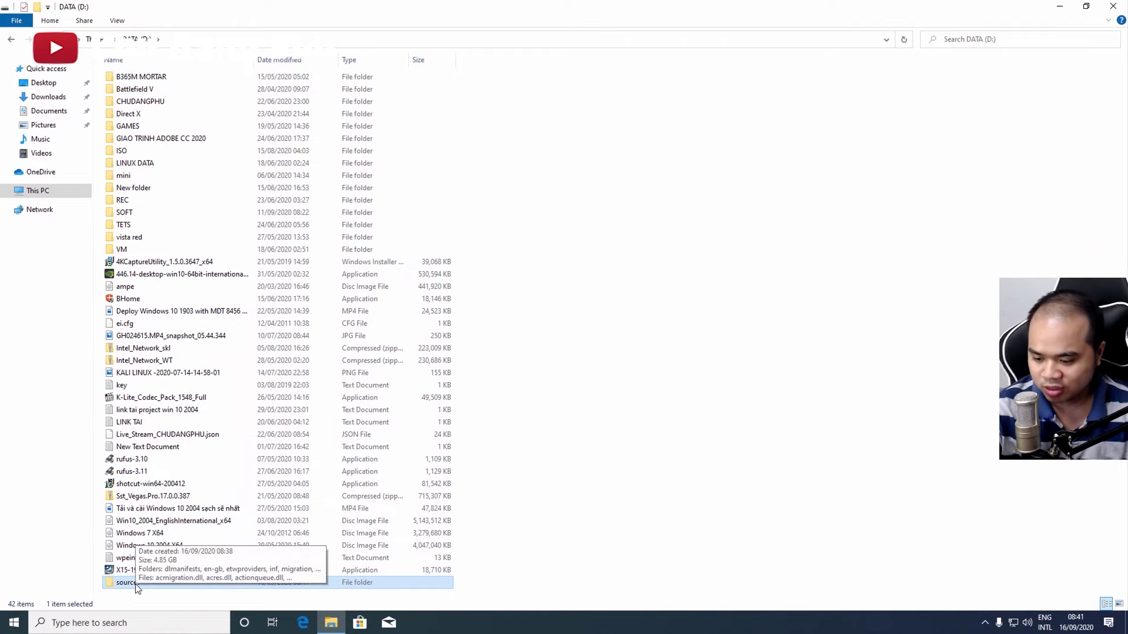
left_click(136, 583)
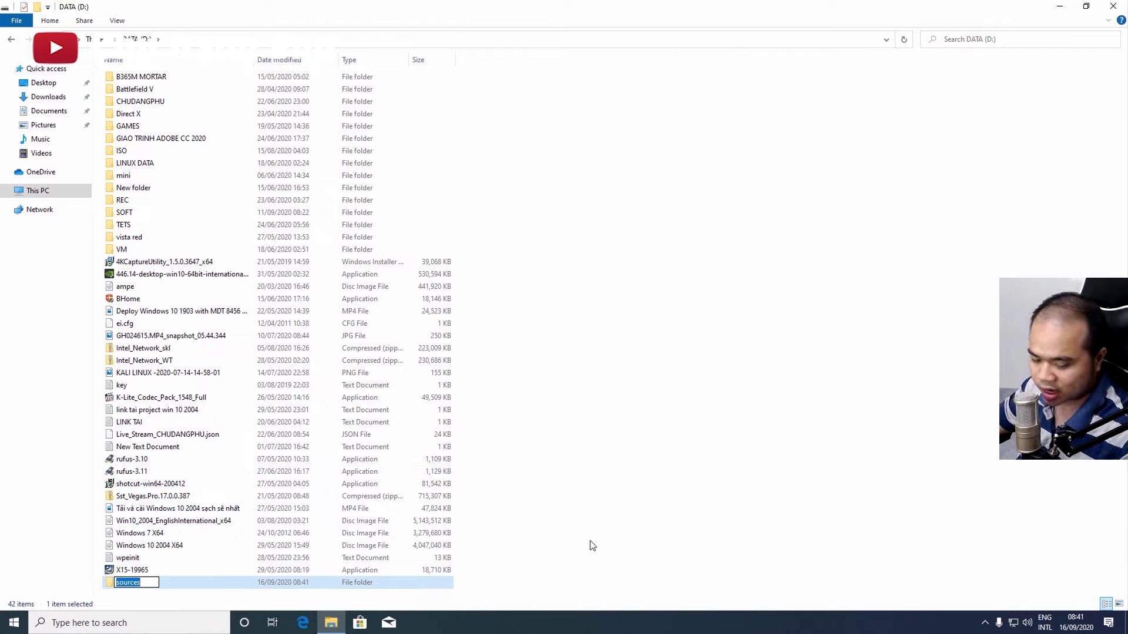
type("10")
key("Return")
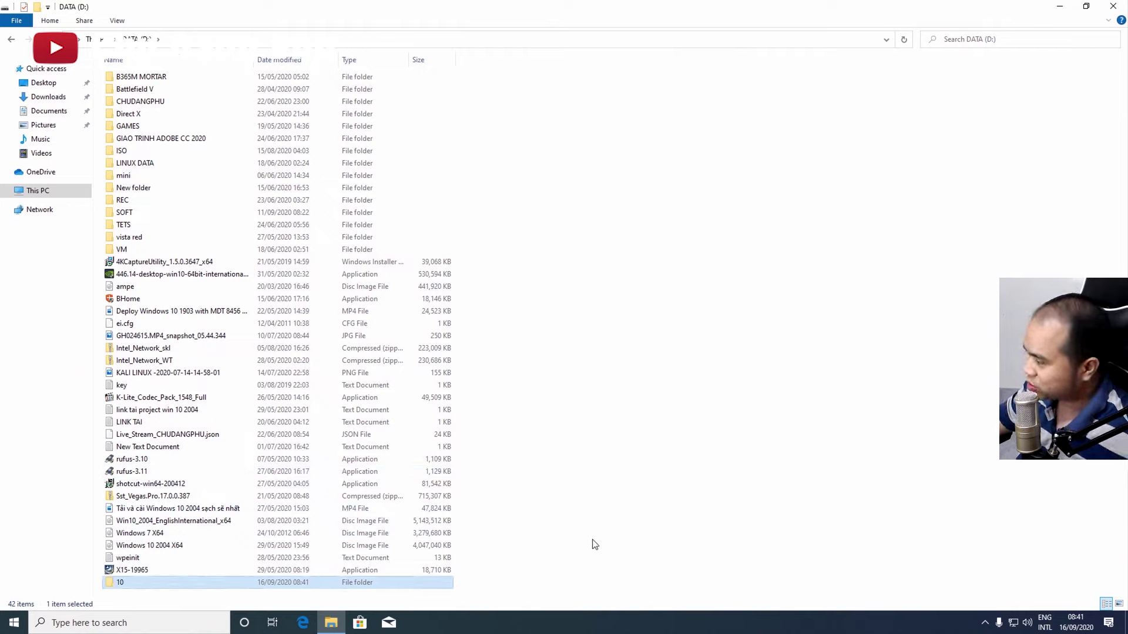
right_click(667, 422)
left_click(704, 469)
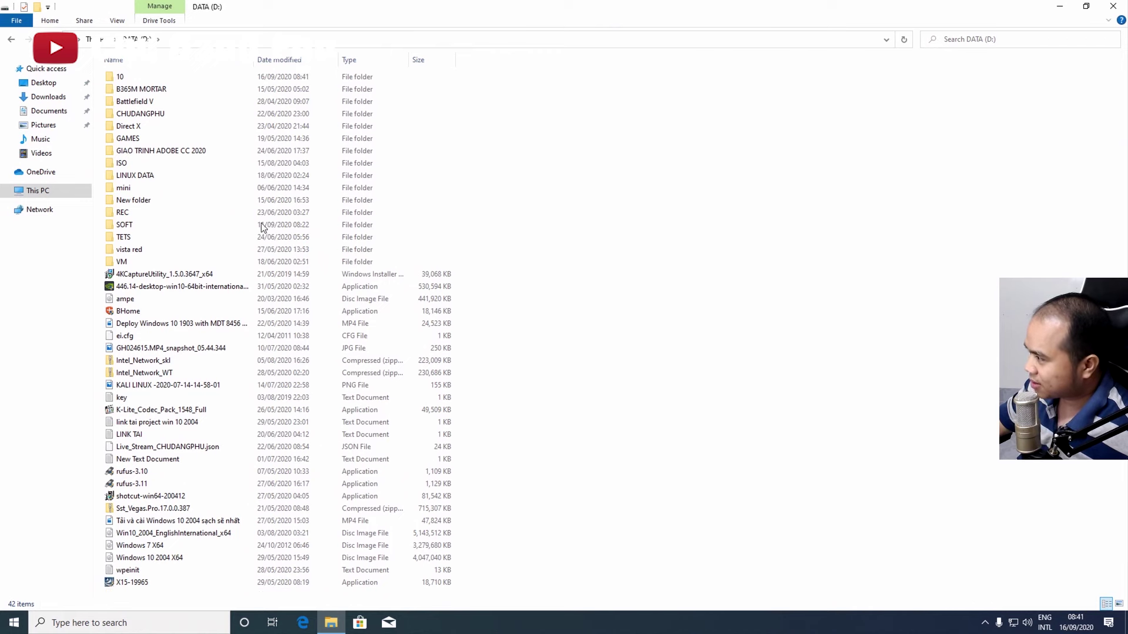
Examine the setup files in folder 10 using the List view, and close the file window
left_click(123, 80)
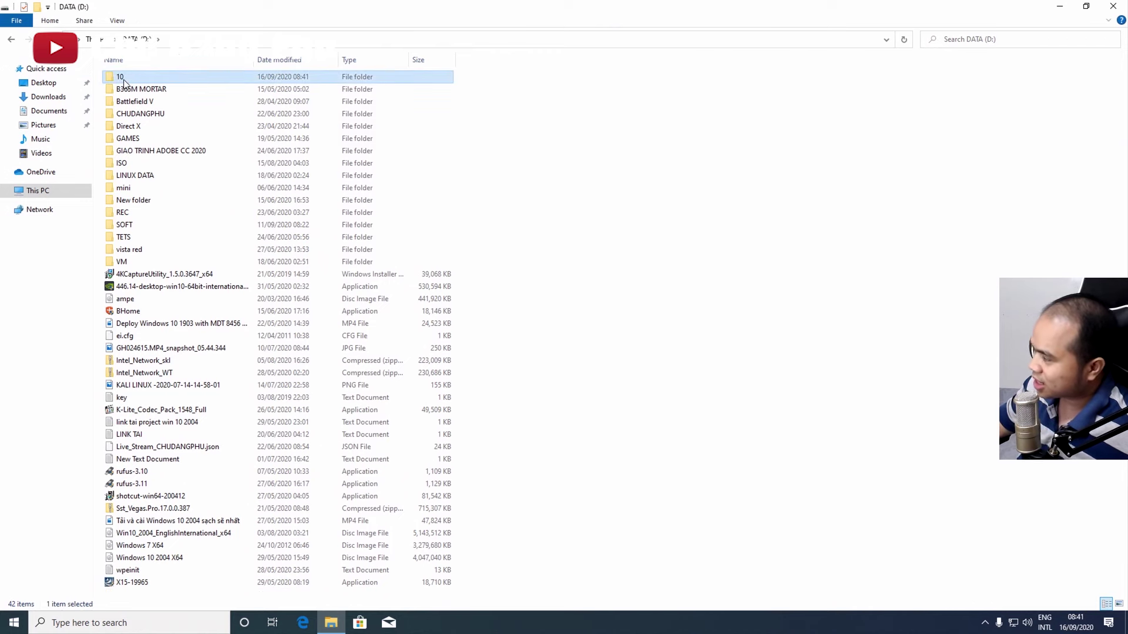
double_click(212, 80)
right_click(570, 202)
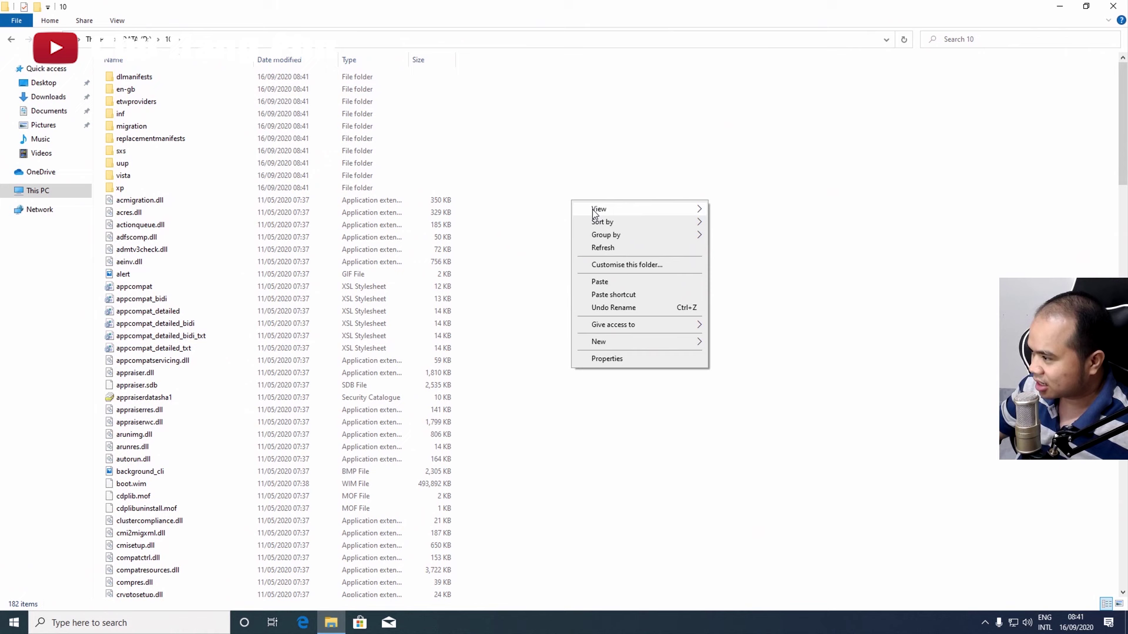
mouse_move(676, 209)
left_click(731, 261)
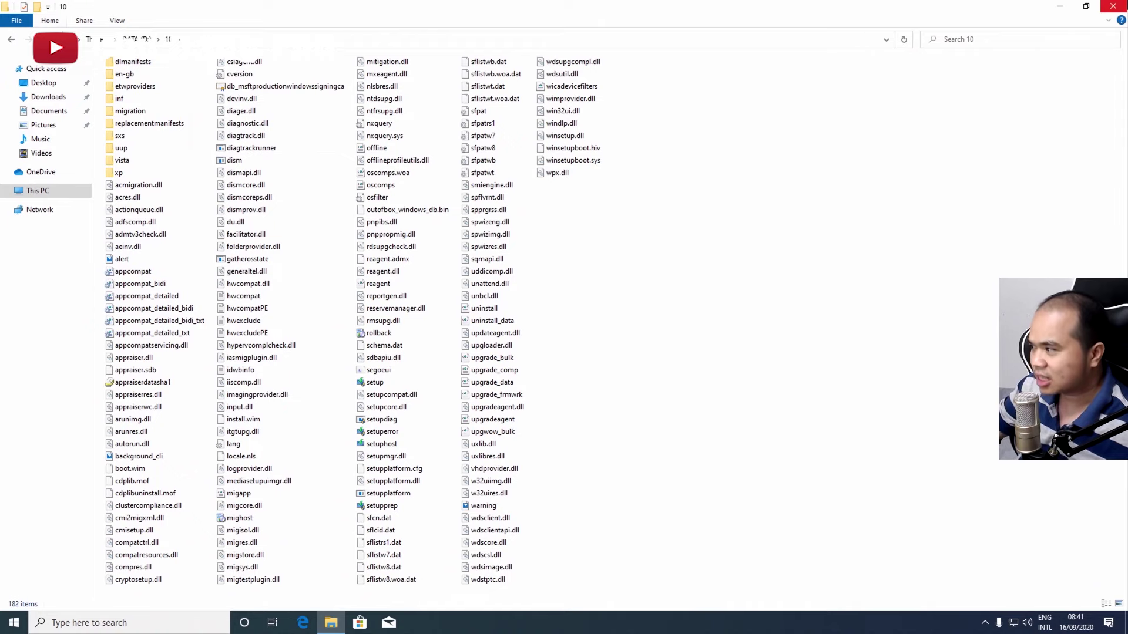
left_click(1113, 6)
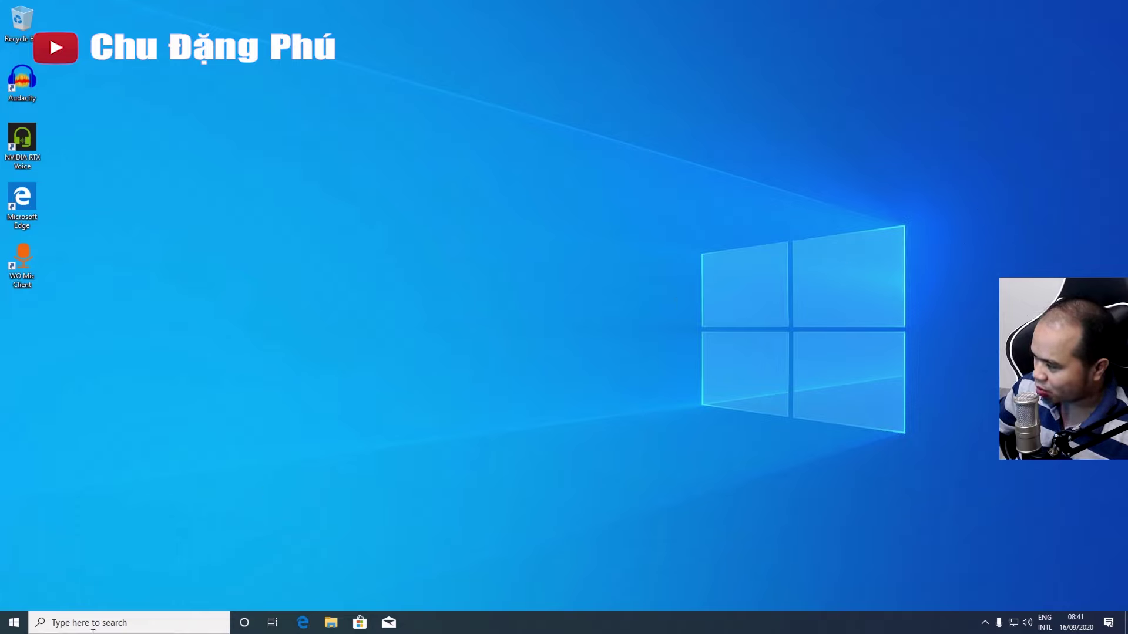
Restart the PC into the Windows recovery options screen
right_click(14, 622)
mouse_move(117, 593)
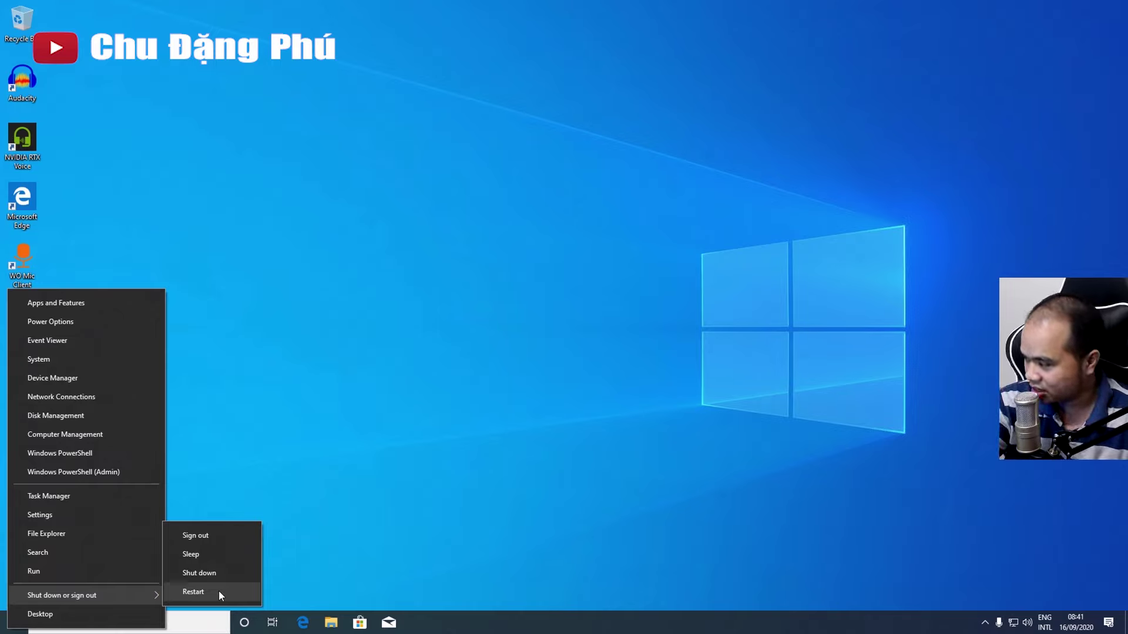
left_click(218, 591)
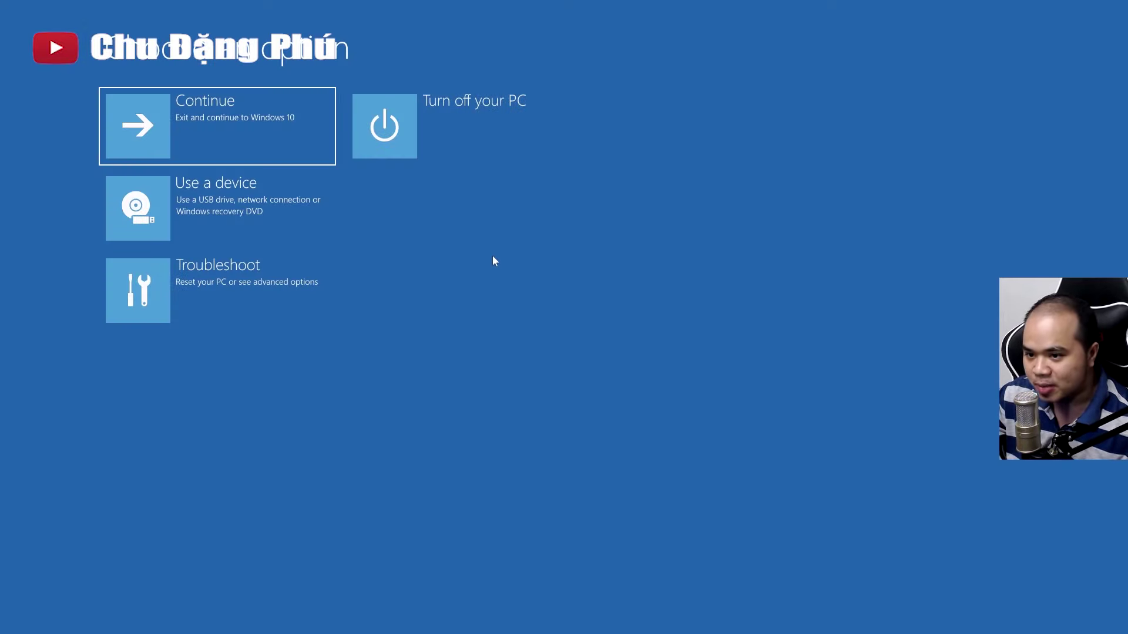
Open the recovery Command Prompt from the advanced troubleshooting options, continuing with the MSI account
left_click(277, 305)
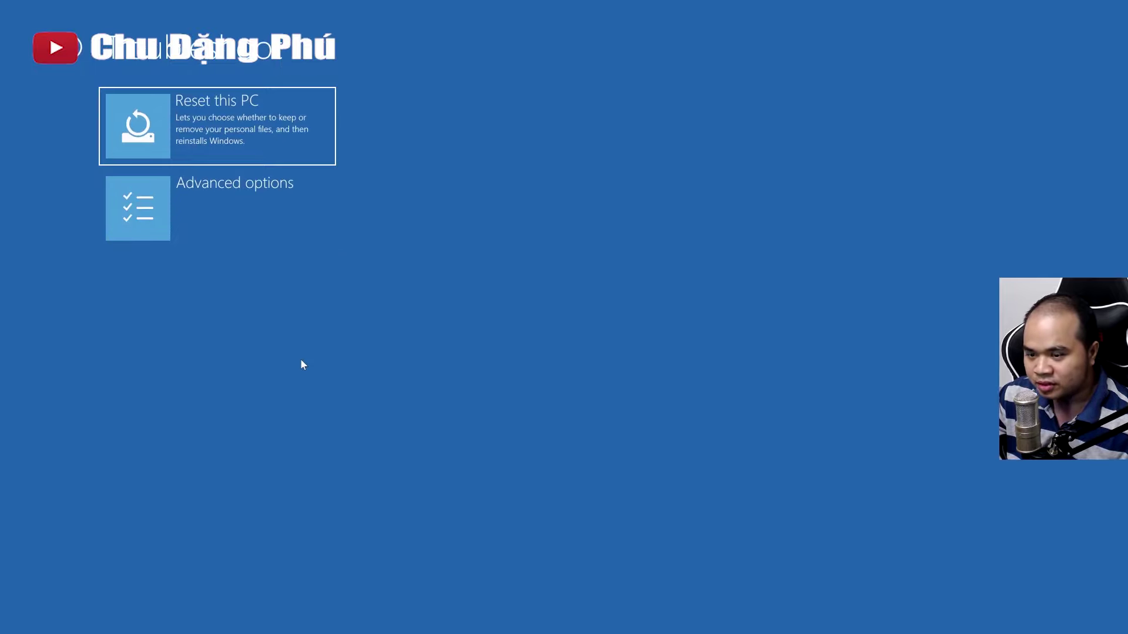
left_click(211, 232)
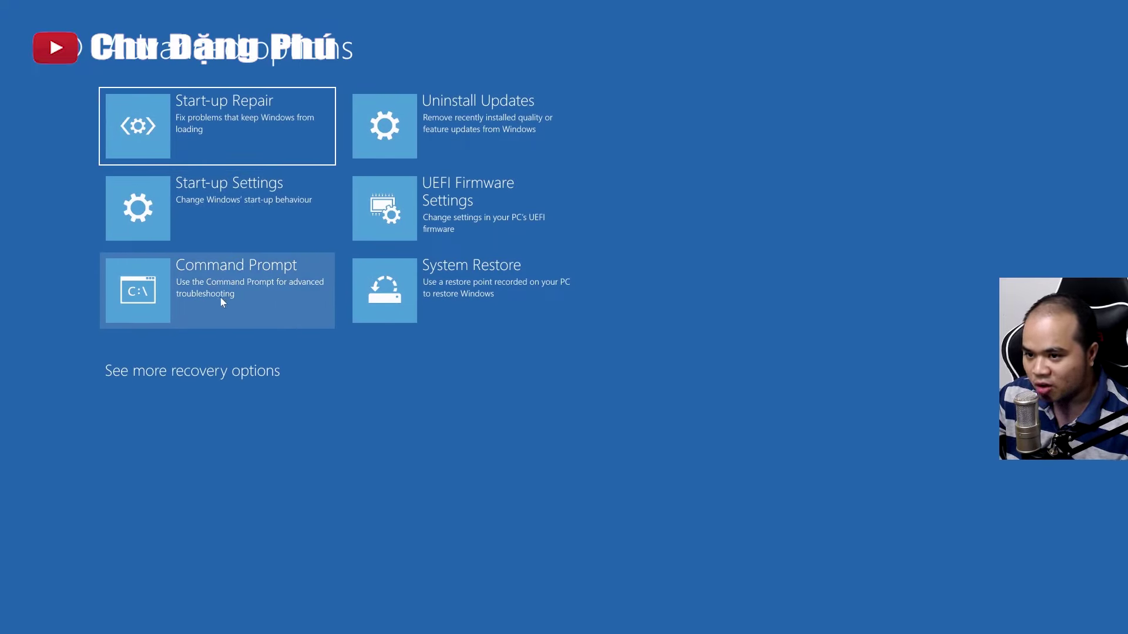
left_click(221, 298)
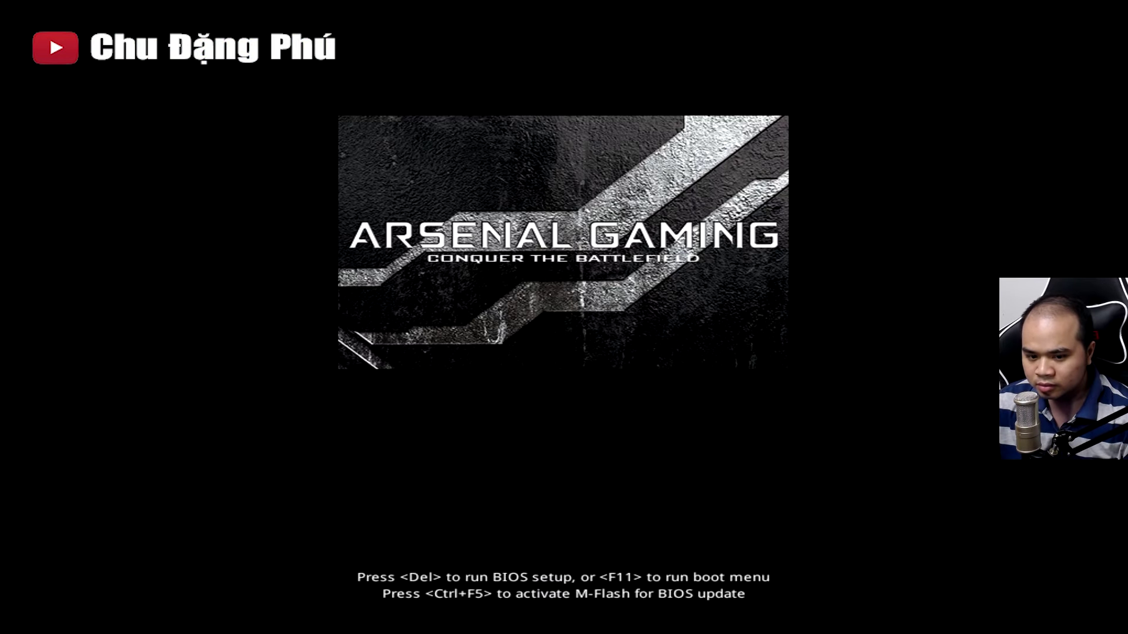
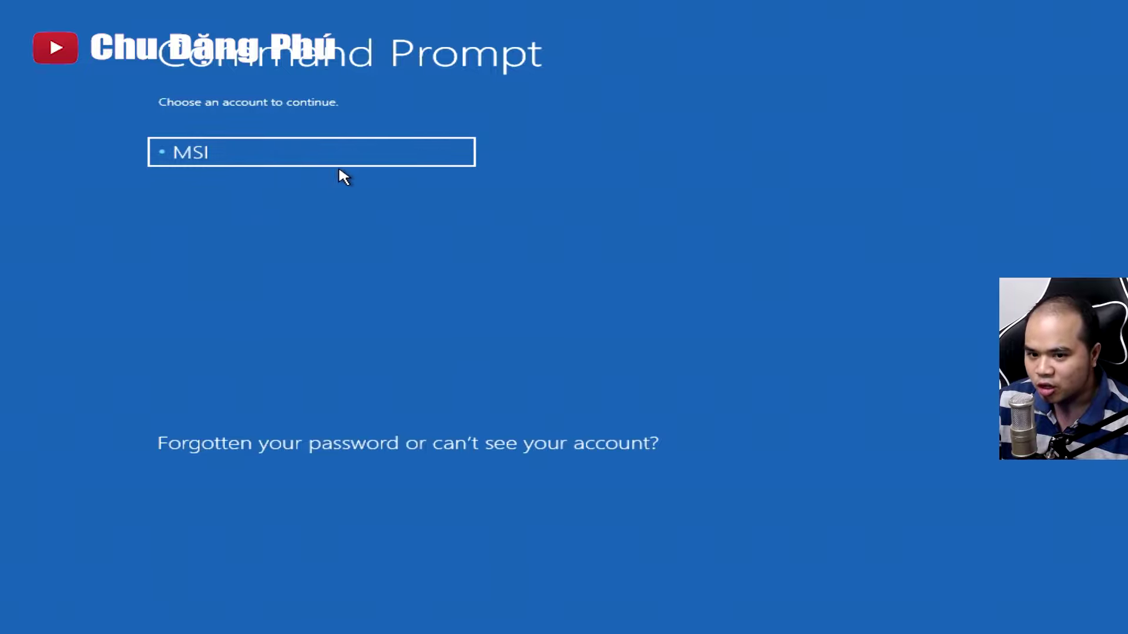
left_click(280, 165)
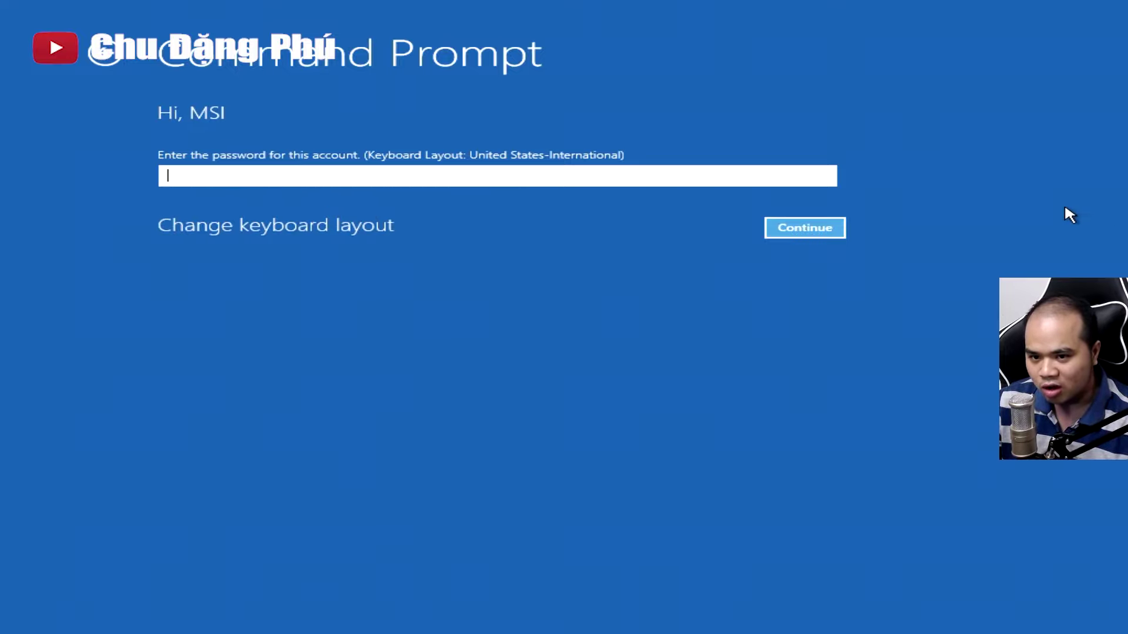
left_click(826, 228)
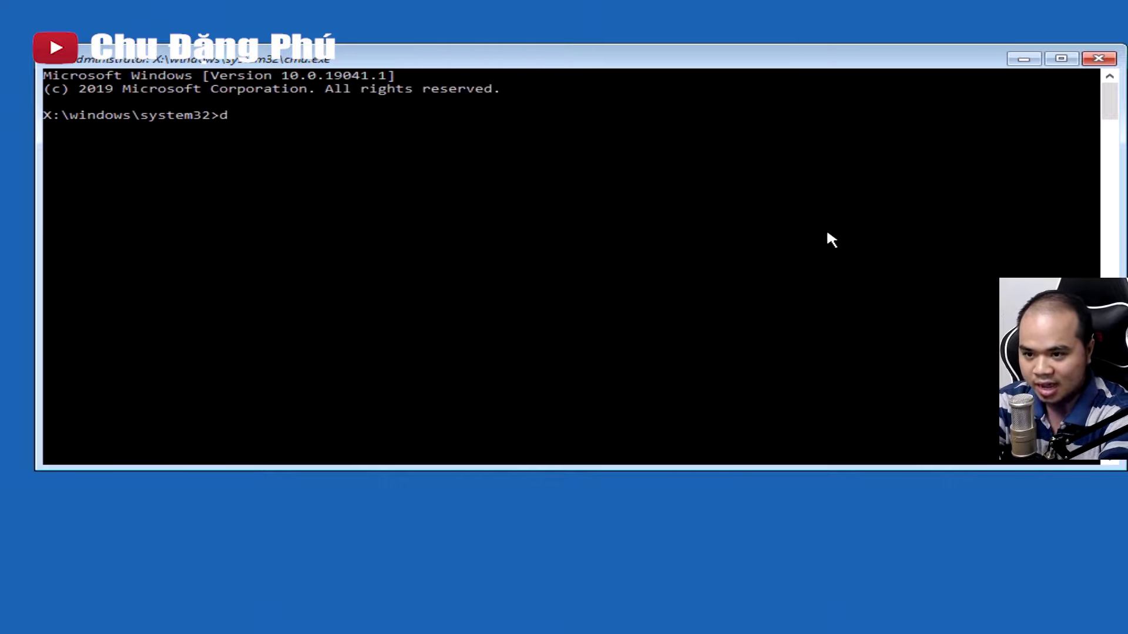
Switch the command line to drive D: and list its contents to find folder 10
key("Return")
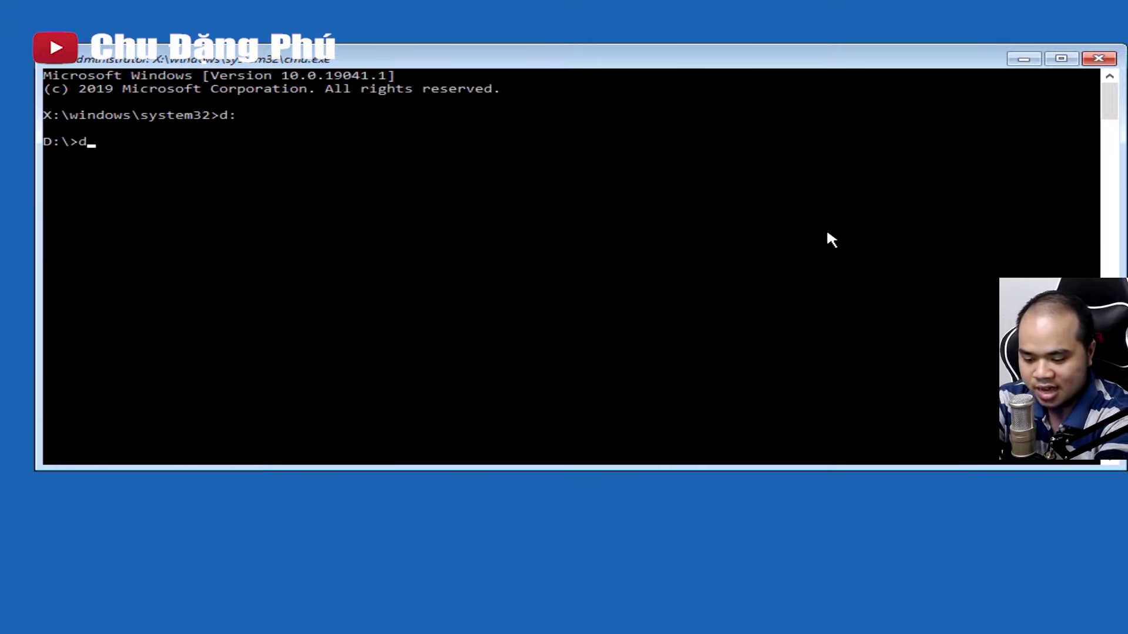
key("Return")
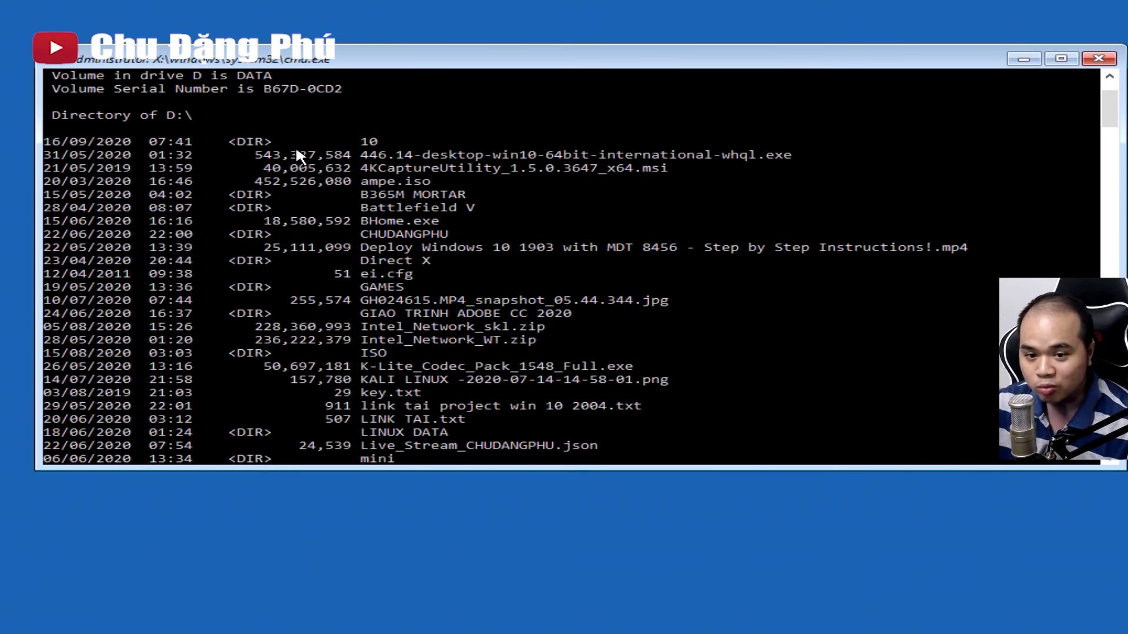
scroll(528, 425, "down", 10)
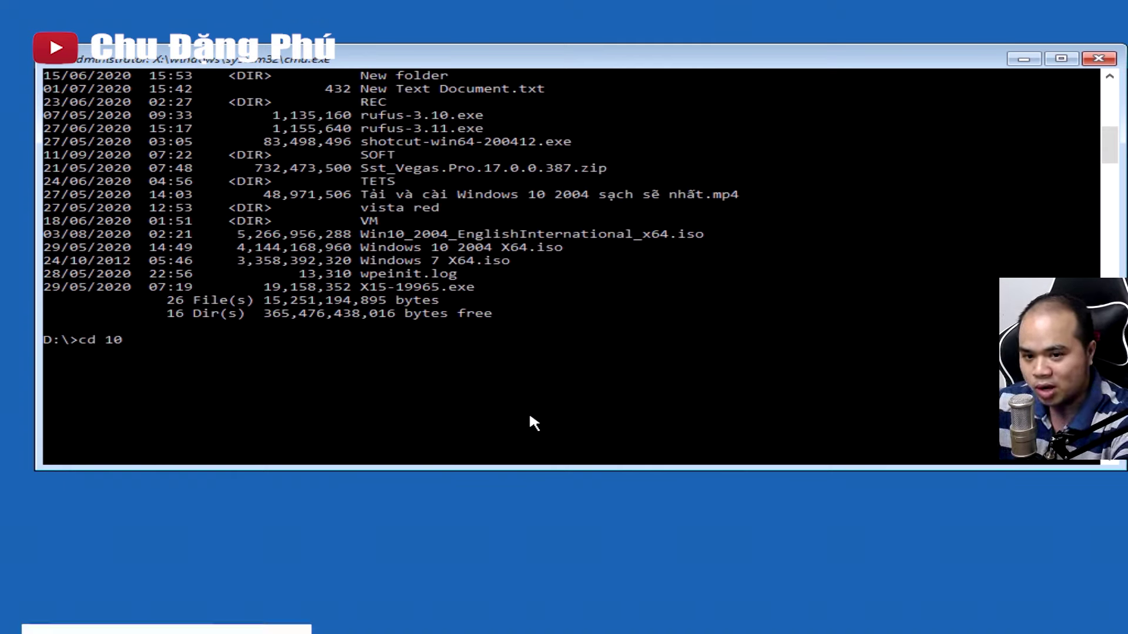
Change to the folder 10 directory and run setup from it
key("Return")
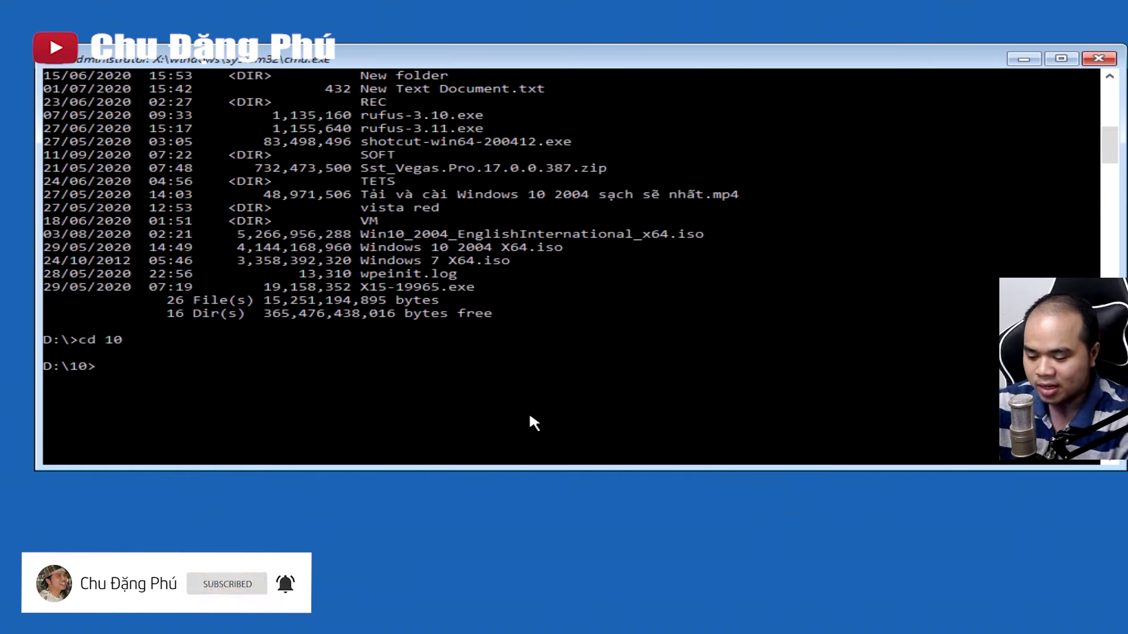
type("setup")
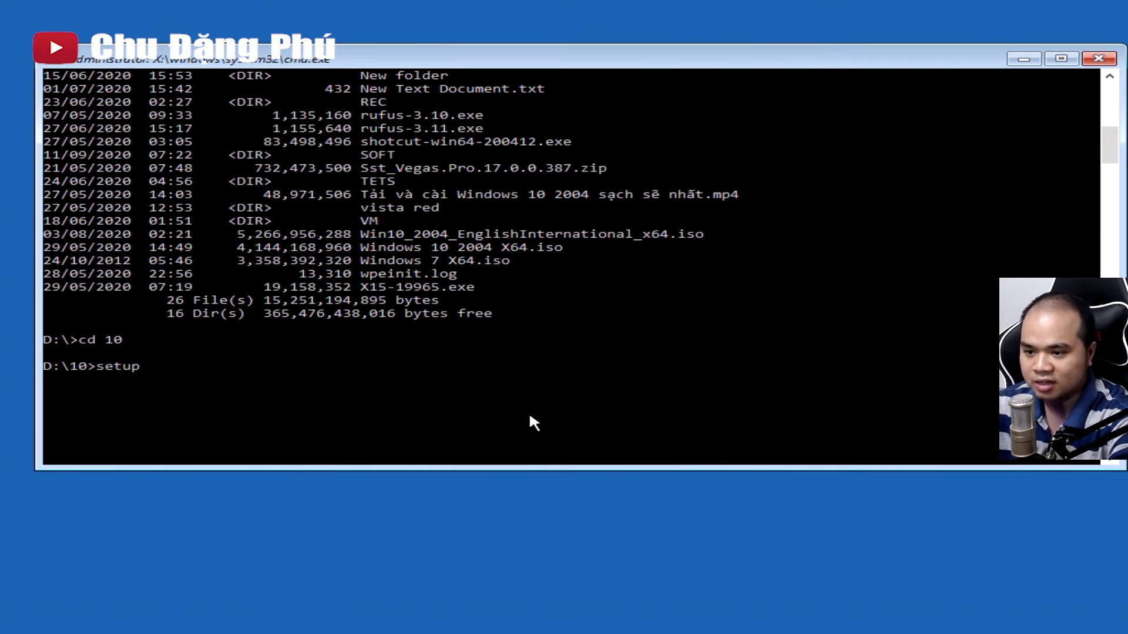
key("Return")
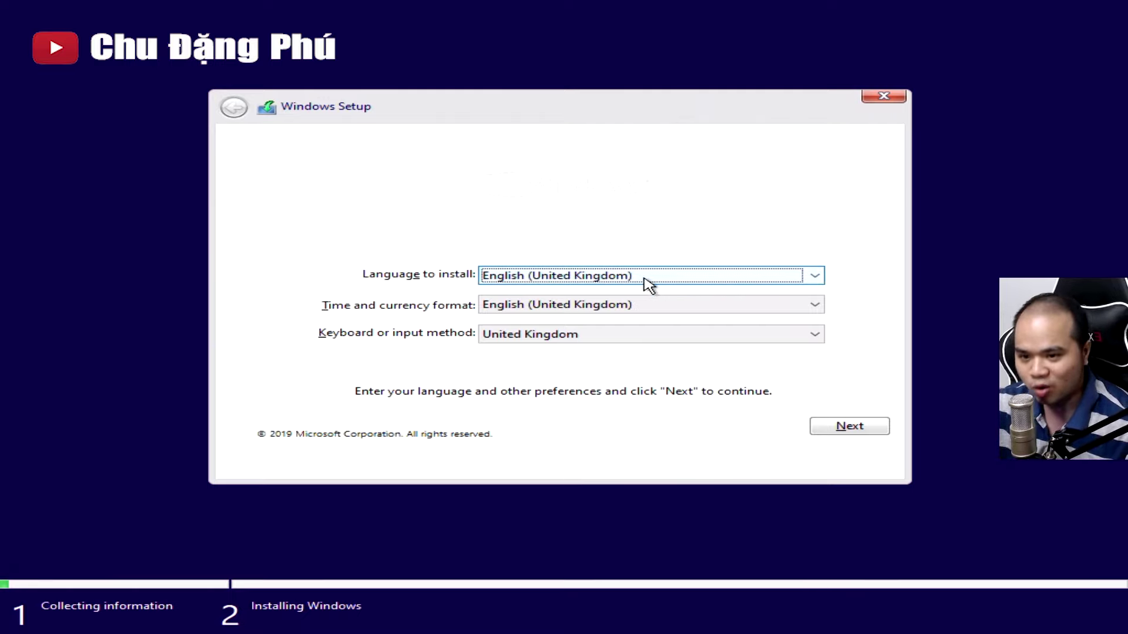
Start the Windows installation with the English (United Kingdom) settings and select Windows 10 Pro as the operating system
left_click(859, 433)
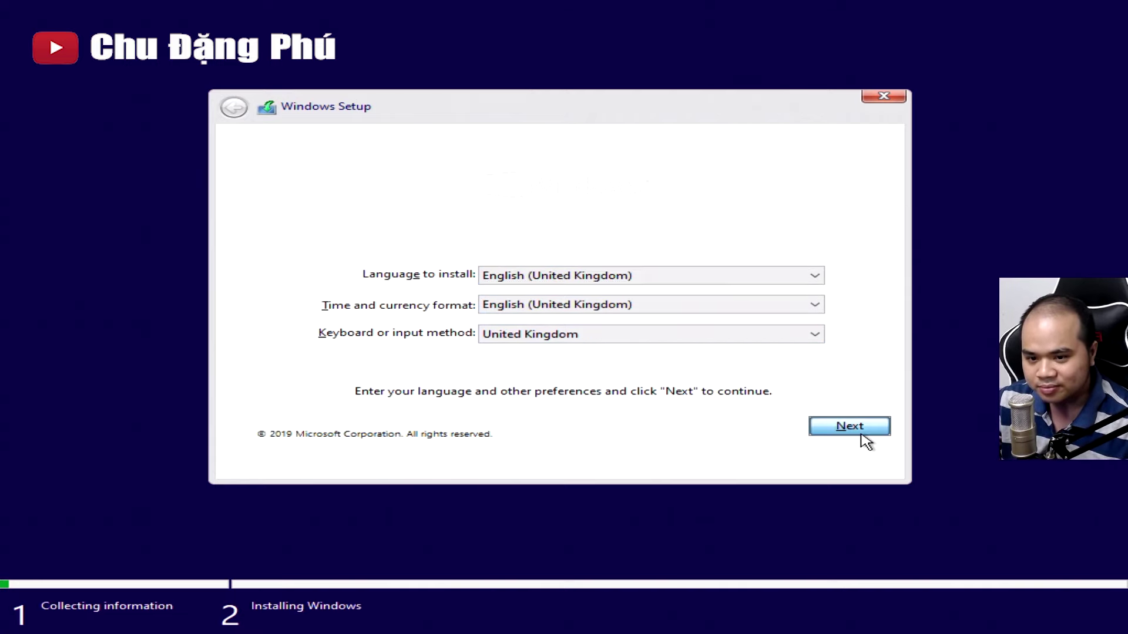
left_click(646, 464)
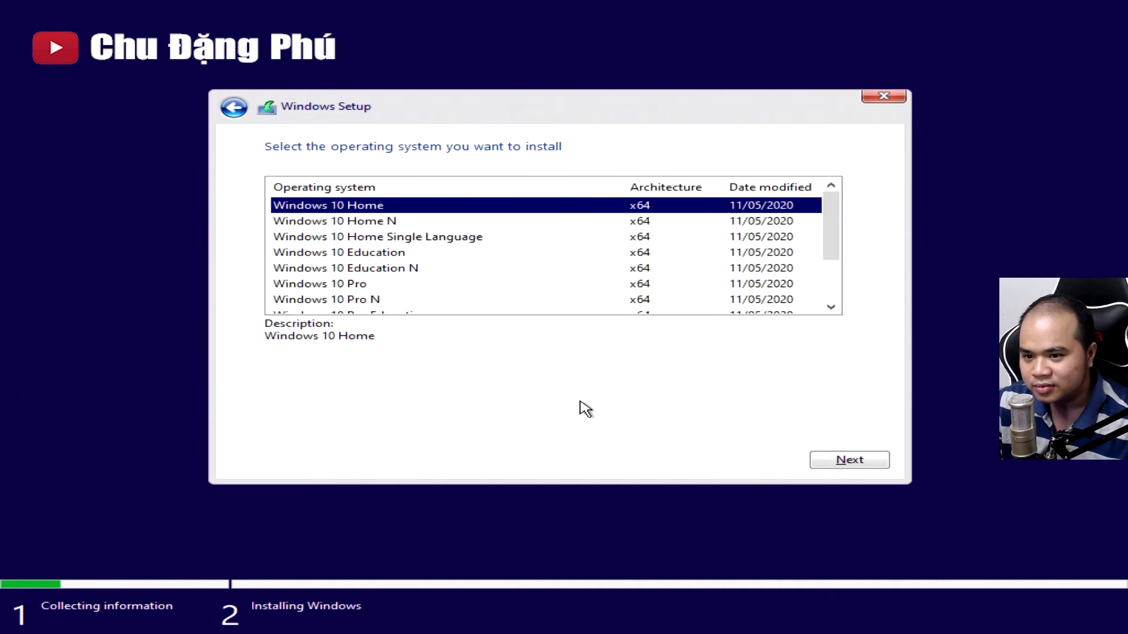
left_click(304, 288)
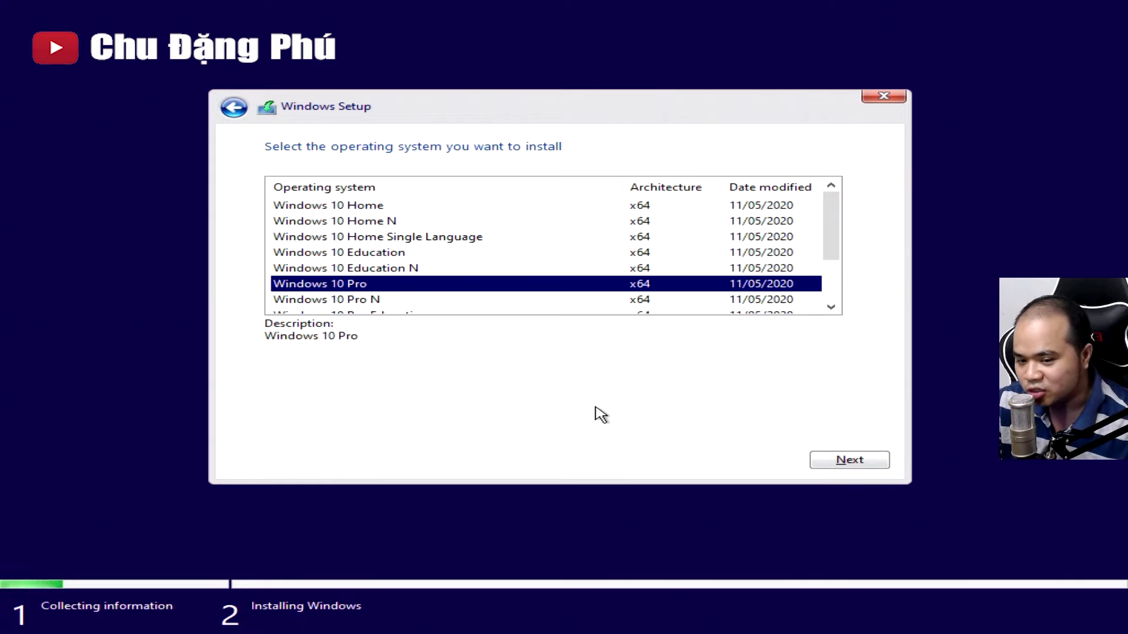
Continue with Windows 10 Pro, accept the licence terms and choose the custom installation type
left_click(814, 463)
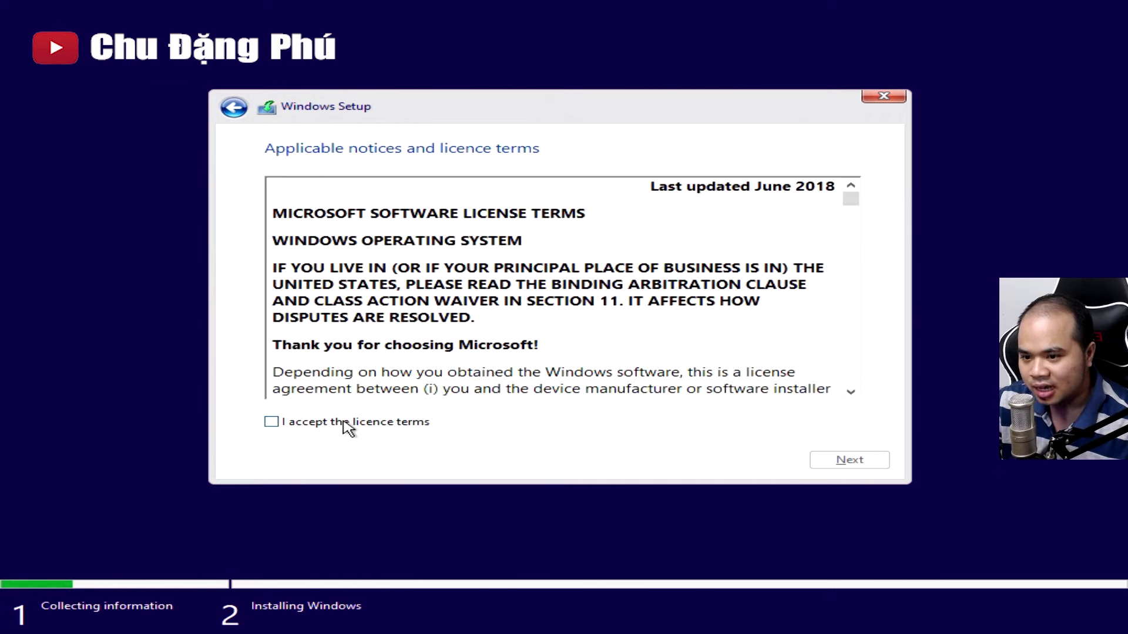
left_click(344, 421)
left_click(814, 463)
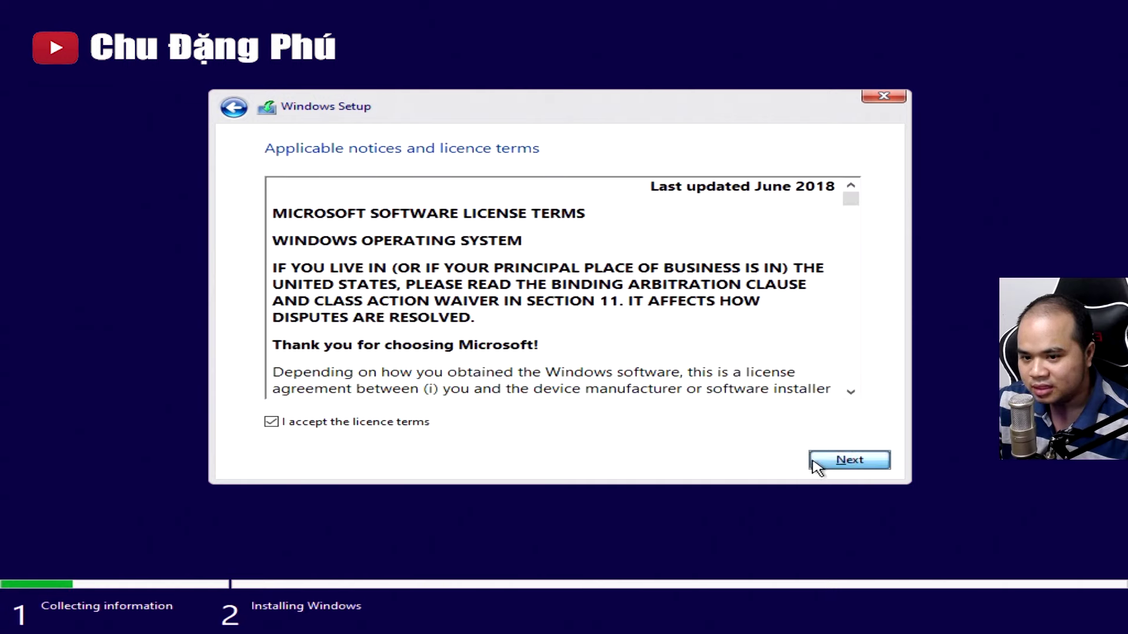
left_click(431, 317)
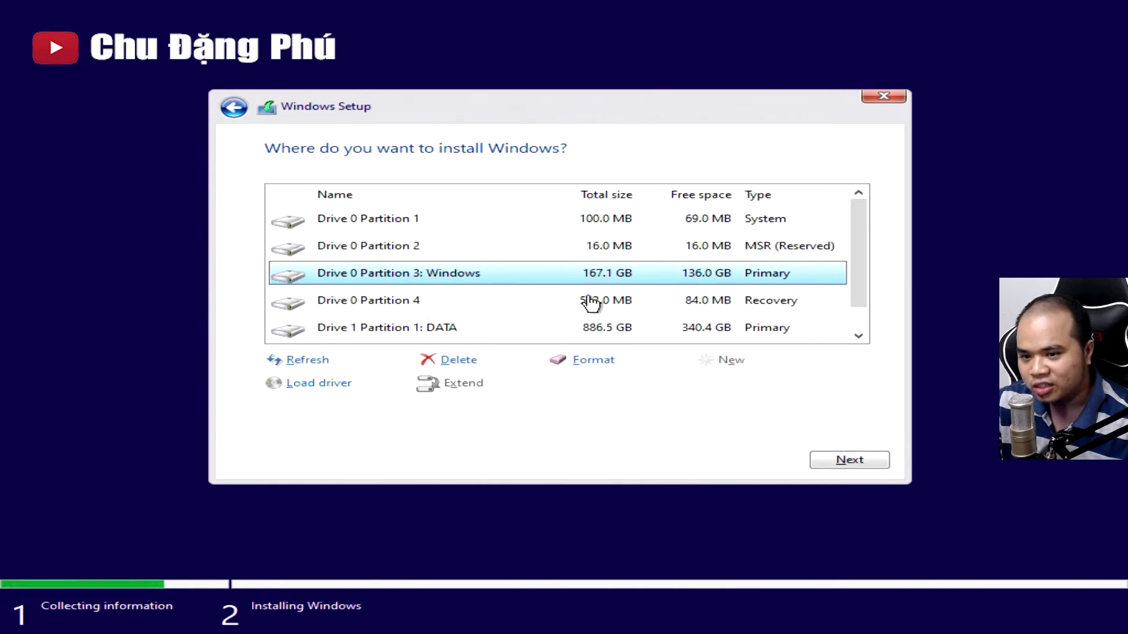
Delete the 100 MB System partition and the 16 MB MSR (Reserved) partition on Drive 0
scroll(570, 300, "down", 1)
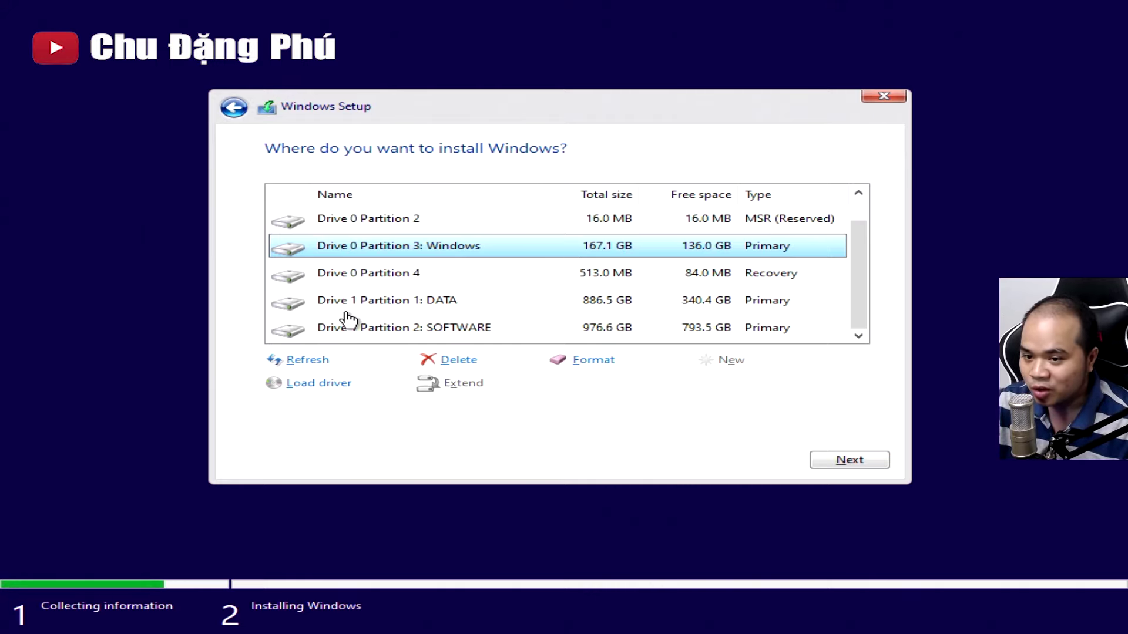
scroll(376, 295, "up", 1)
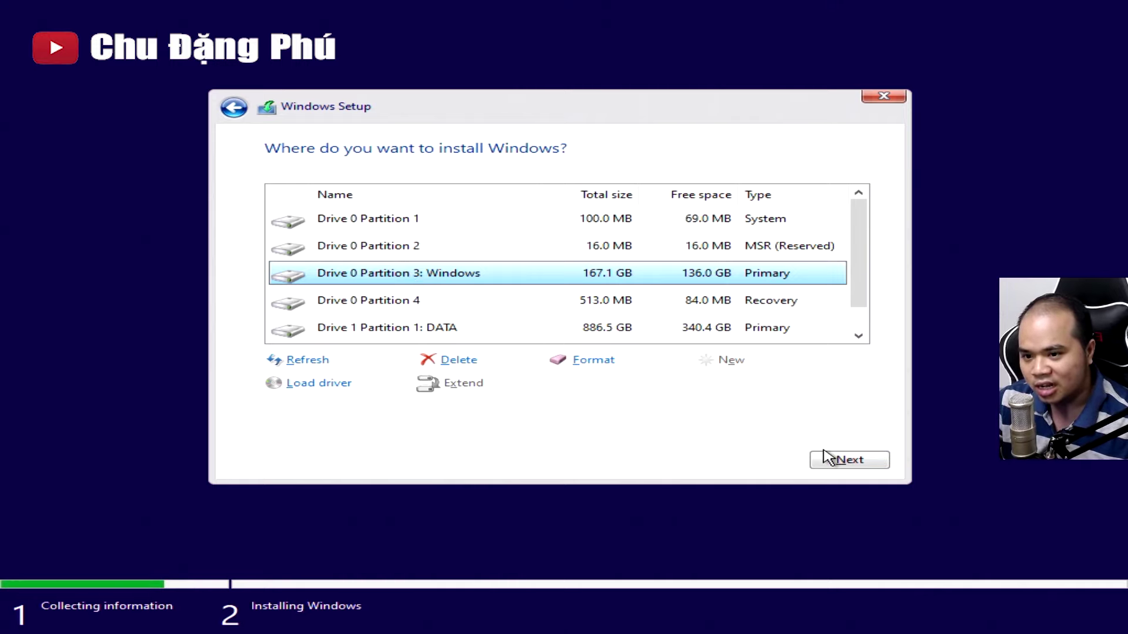
left_click(355, 225)
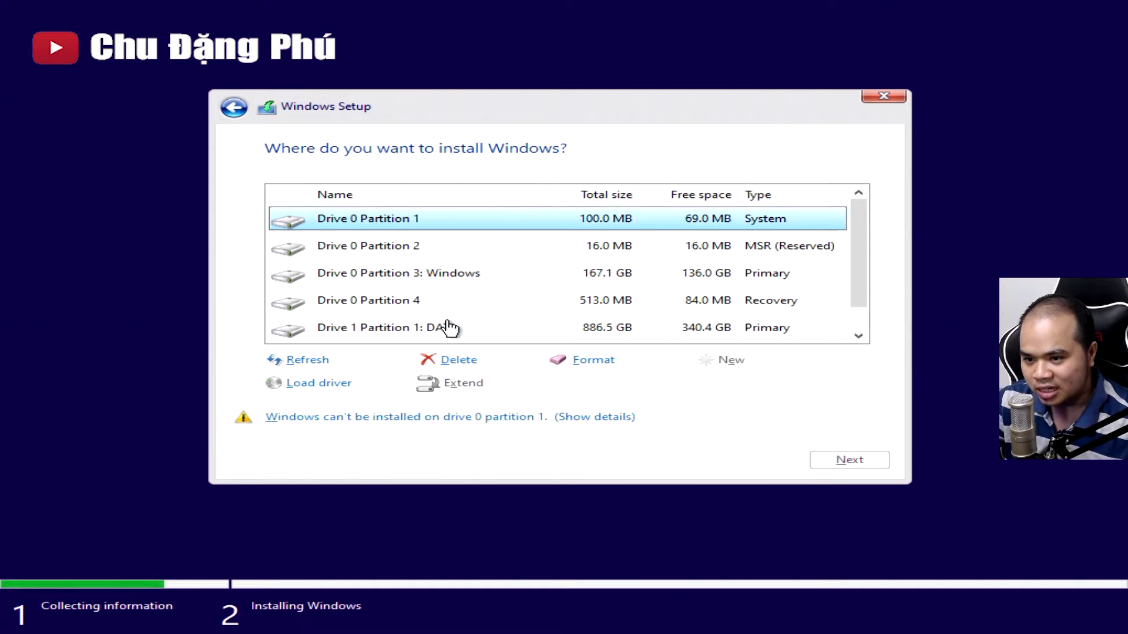
left_click(459, 359)
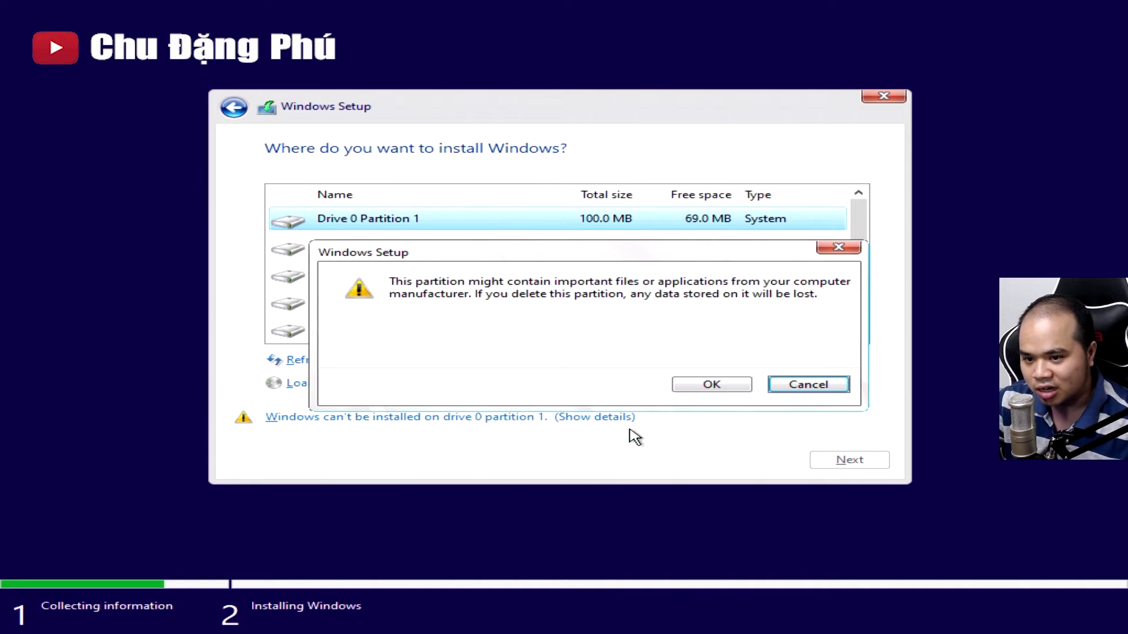
left_click(696, 388)
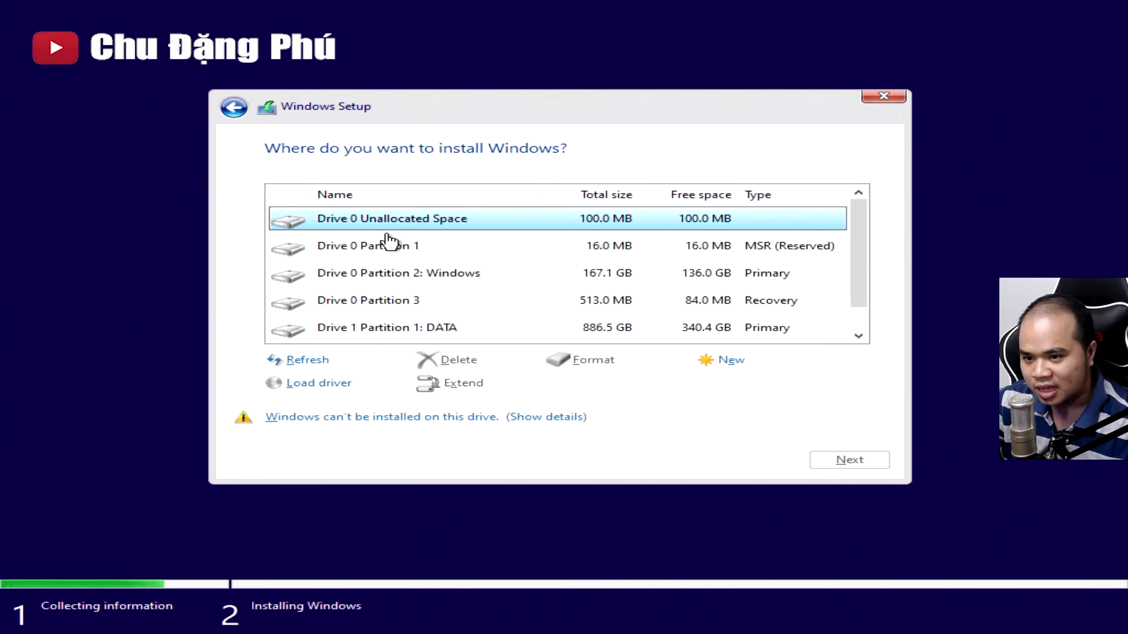
left_click(383, 245)
left_click(464, 359)
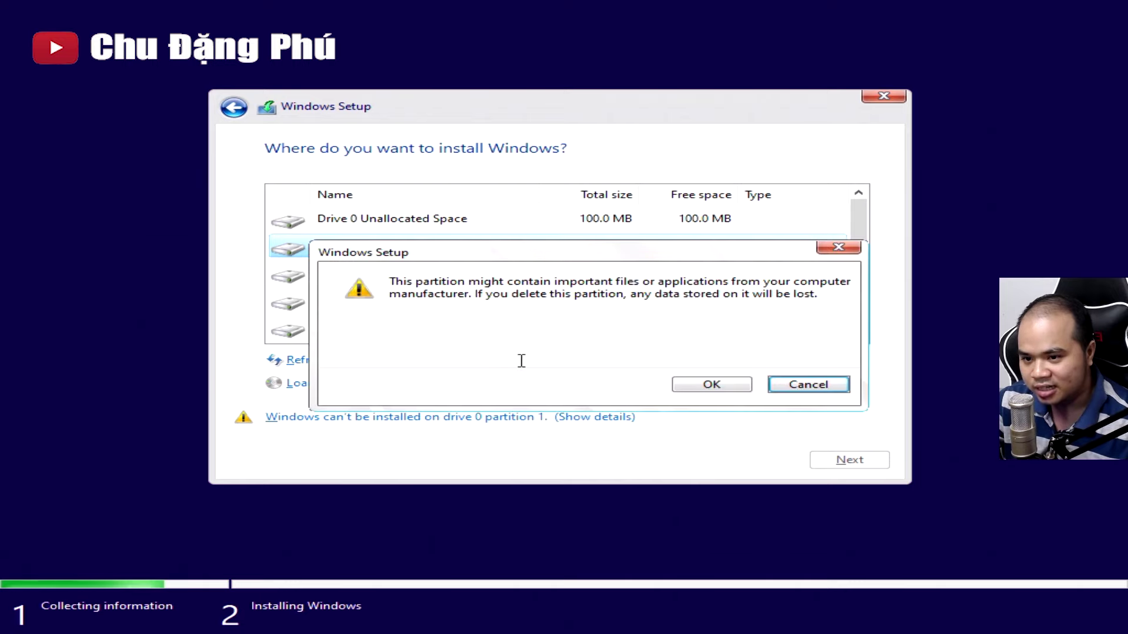
left_click(682, 388)
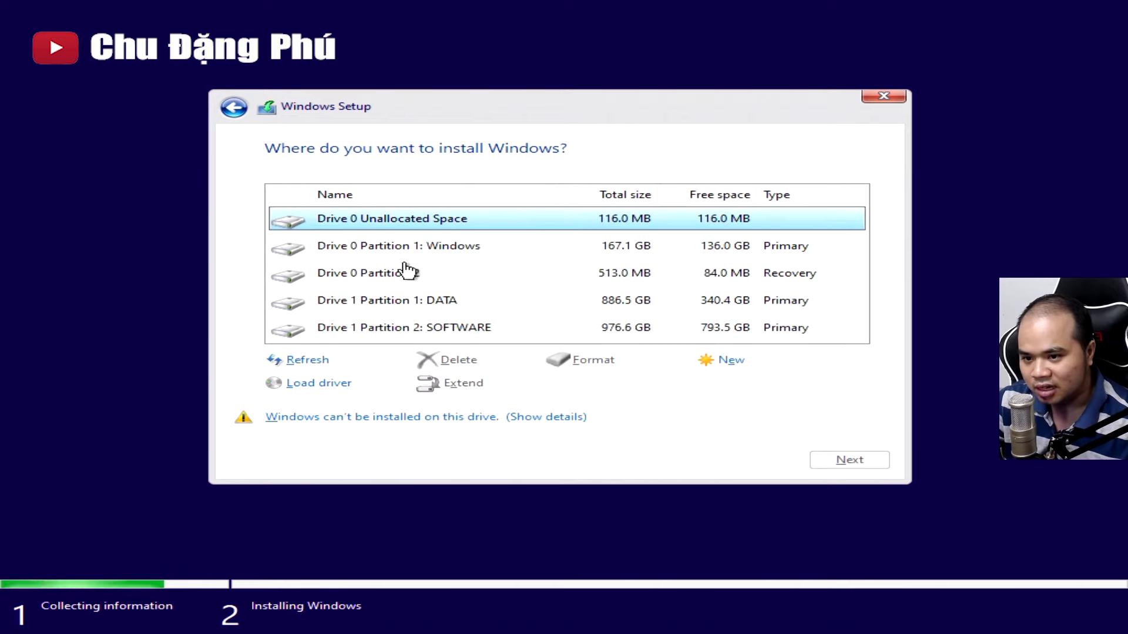
Delete the Windows and Recovery partitions on Drive 0 and start installing Windows on that drive's unallocated space
left_click(404, 259)
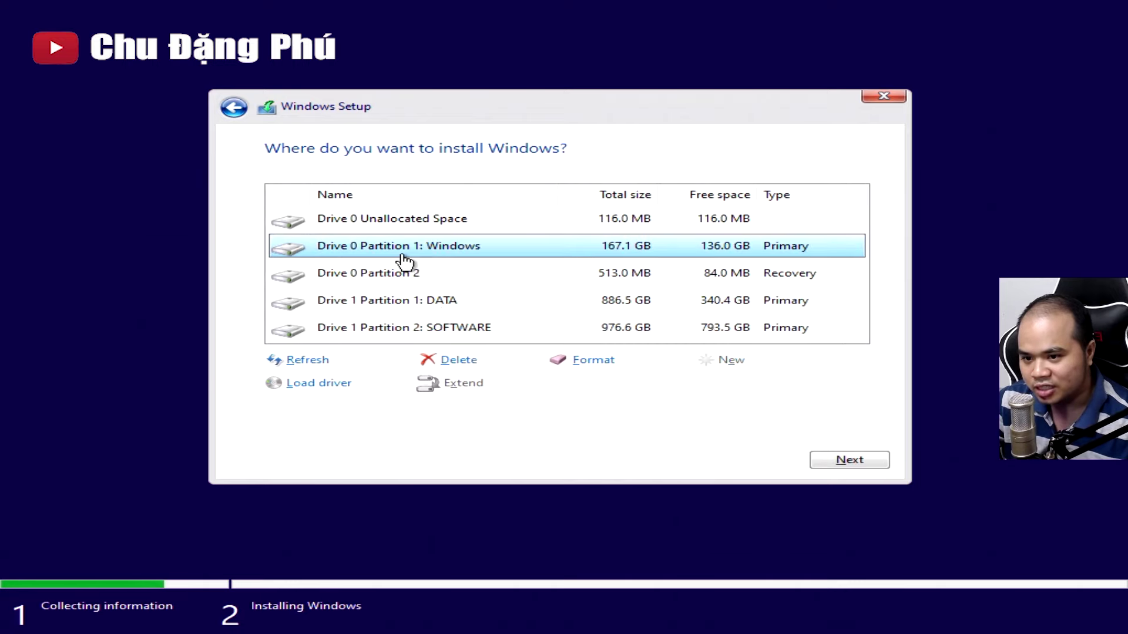
left_click(465, 359)
left_click(688, 388)
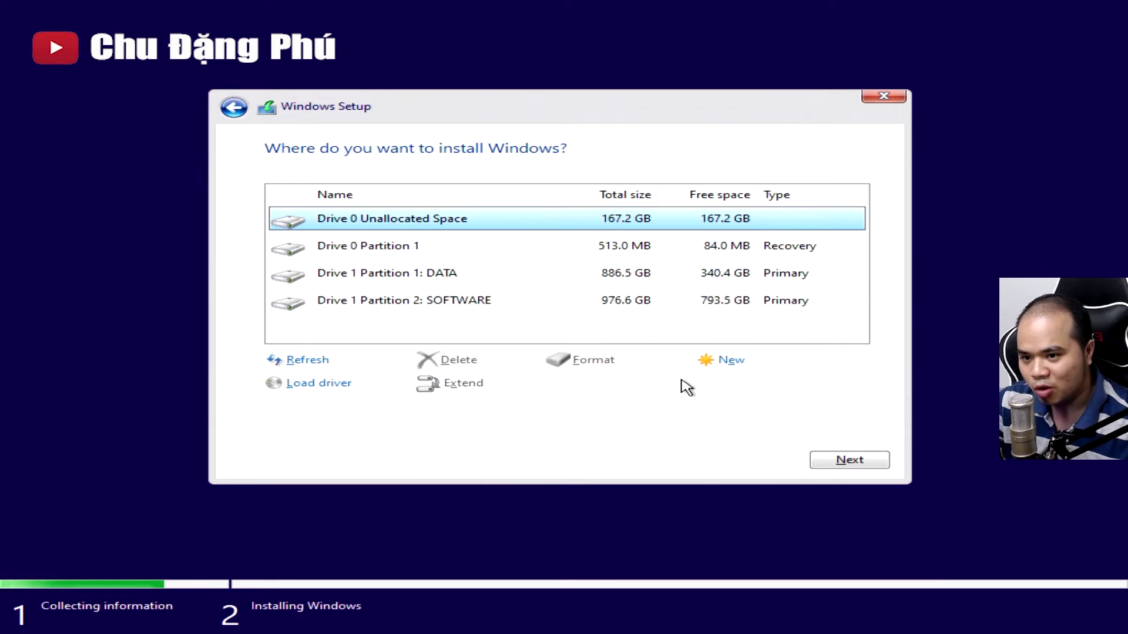
left_click(416, 254)
left_click(479, 360)
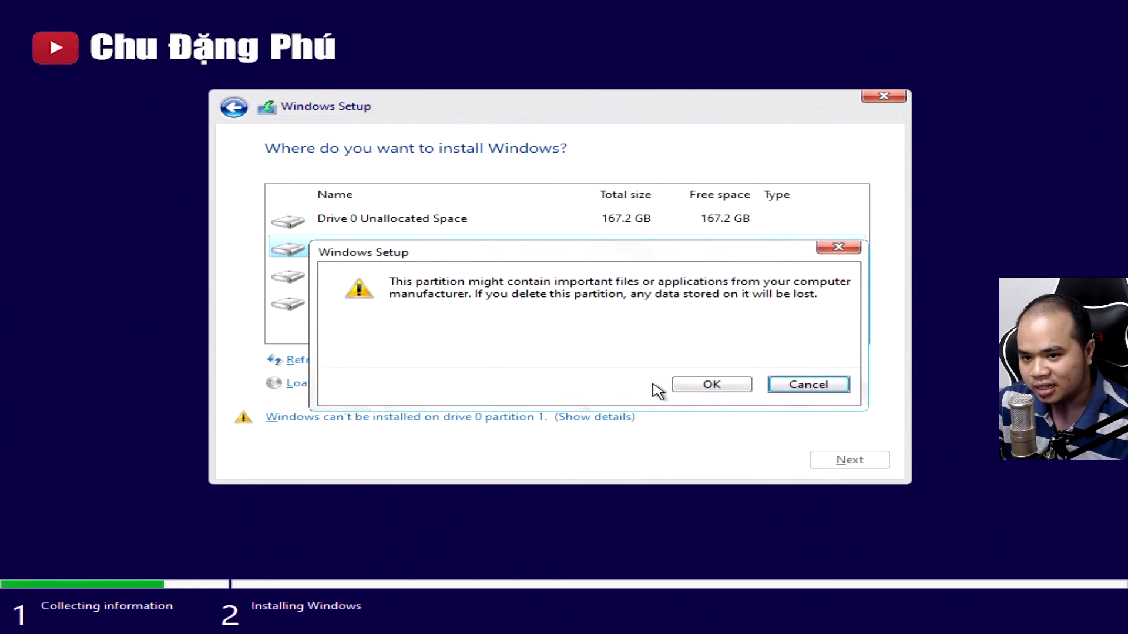
left_click(689, 383)
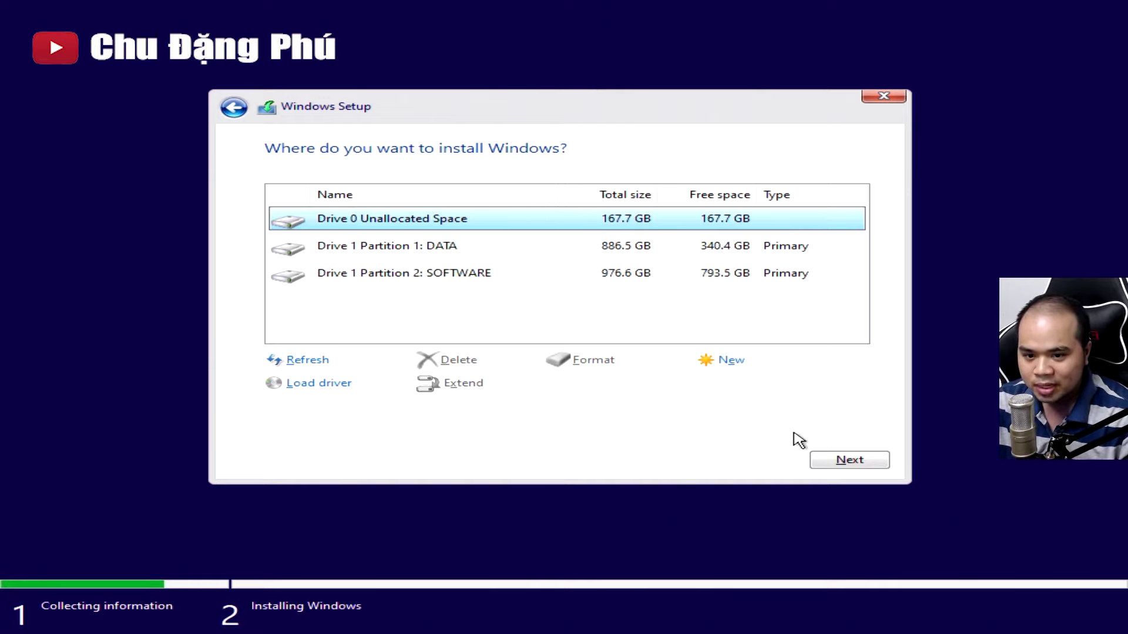
left_click(842, 463)
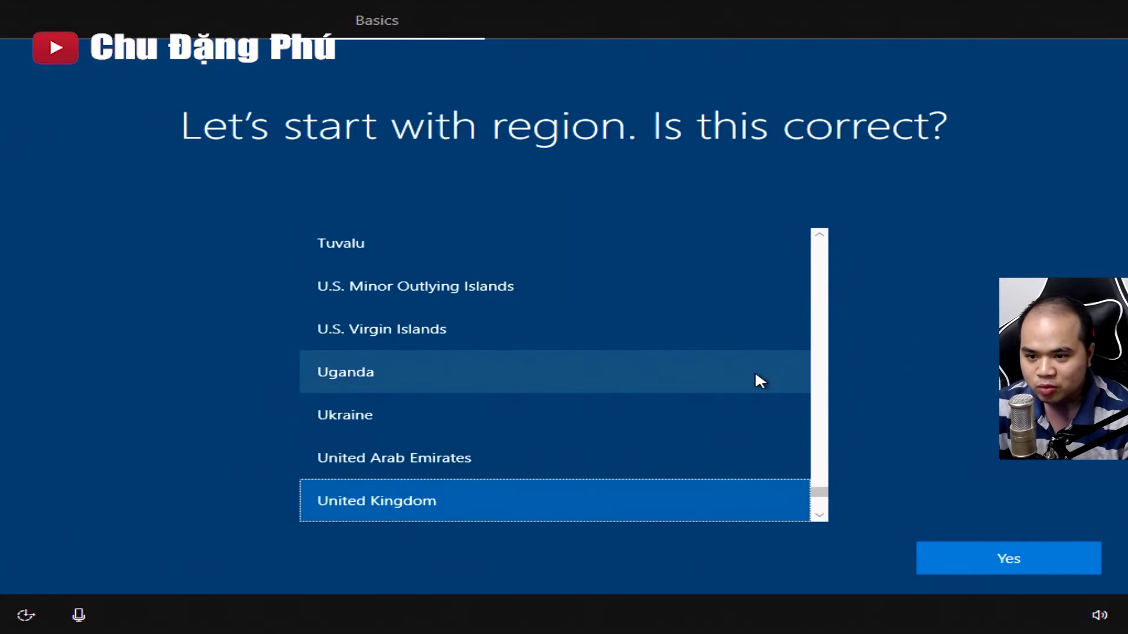
Set the region to Vietnam and confirm it
scroll(682, 405, "down", 2)
scroll(631, 422, "down", 1)
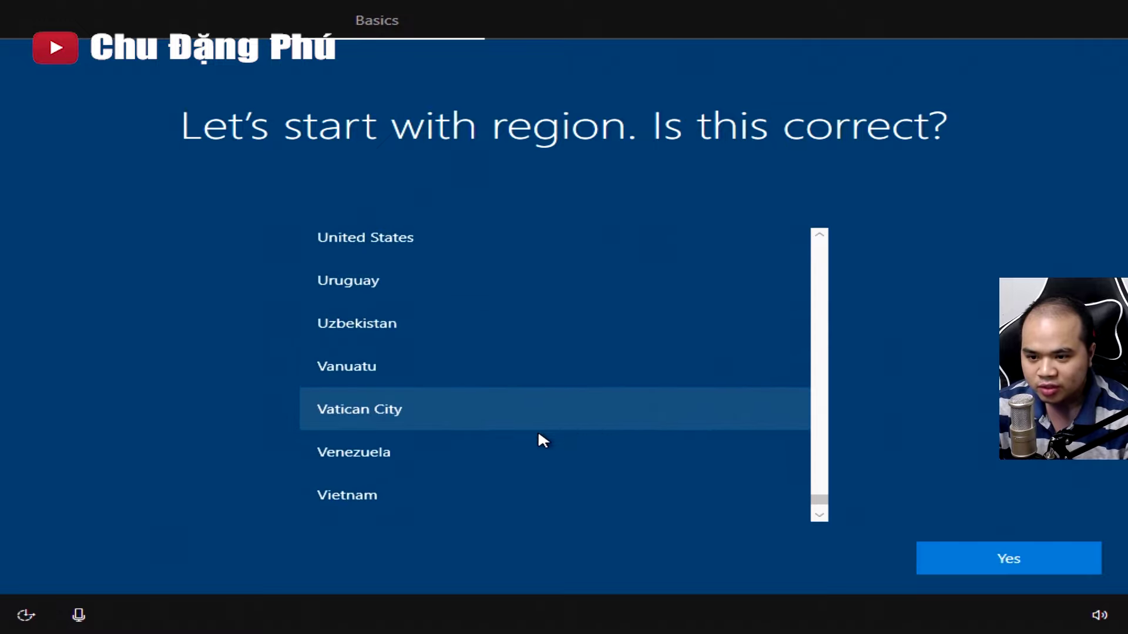
left_click(355, 499)
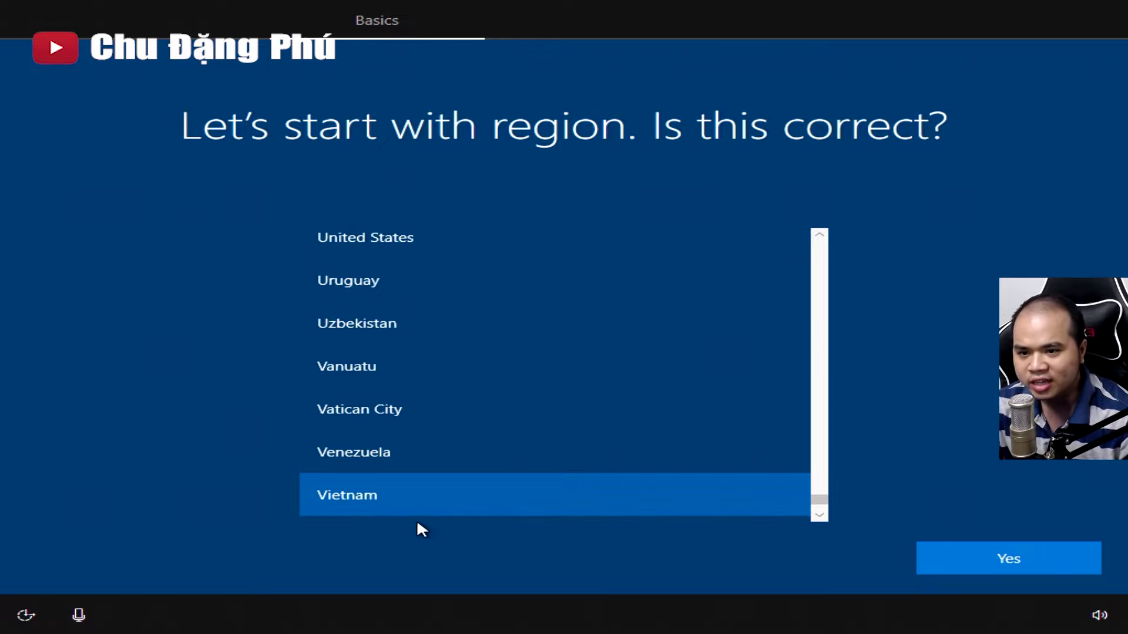
left_click(936, 551)
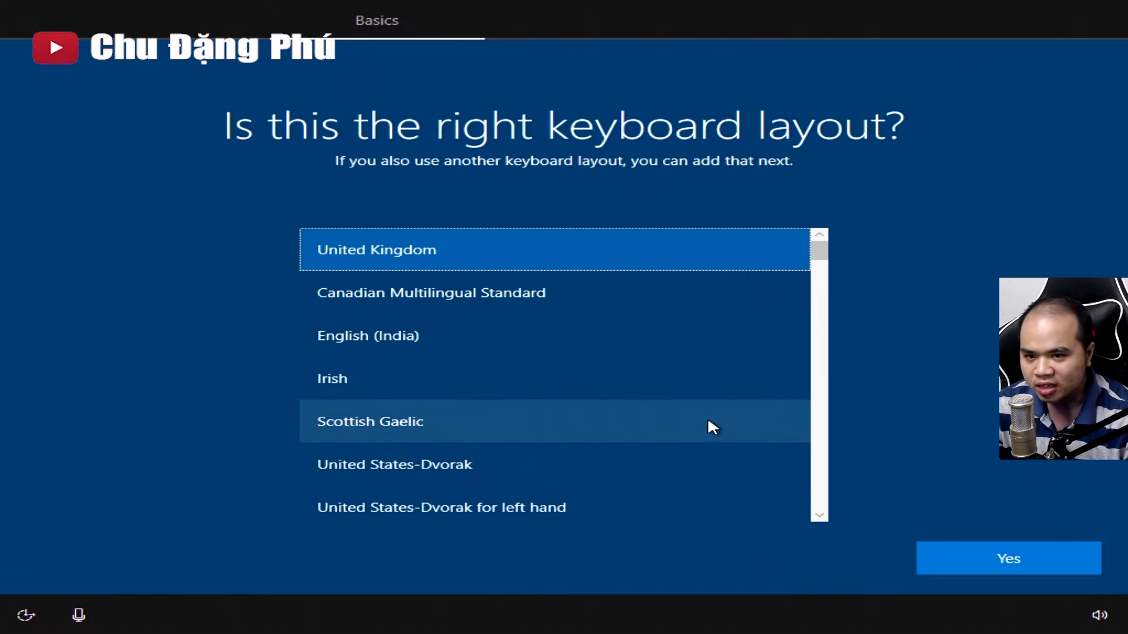
Choose the United States-International keyboard layout and skip adding a second layout
scroll(707, 421, "down", 1)
scroll(681, 431, "down", 1)
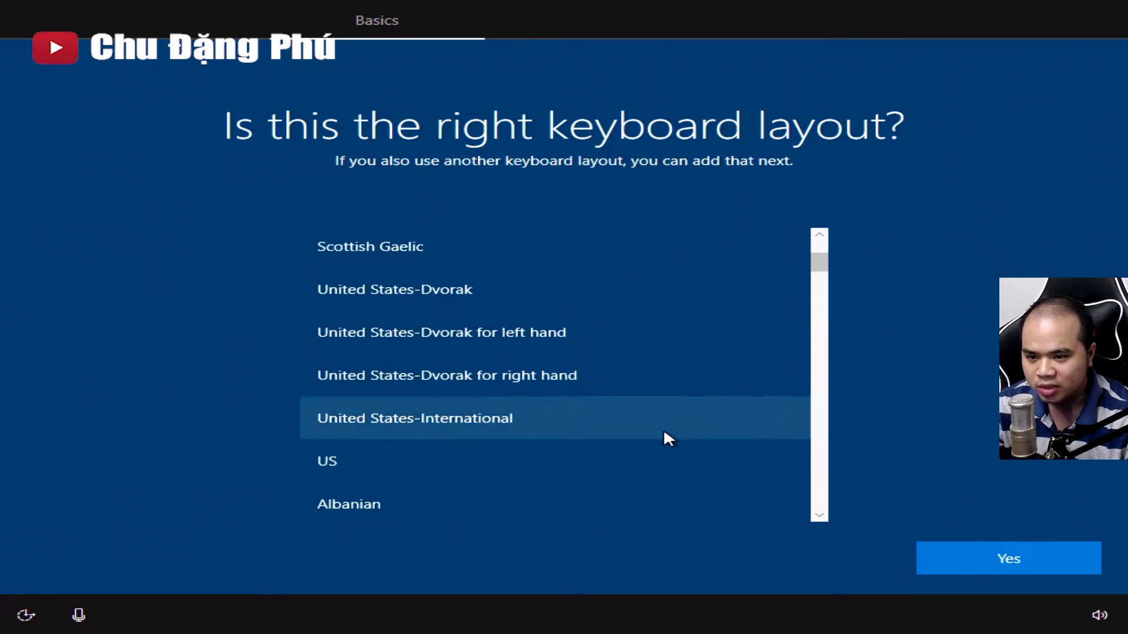
left_click(516, 422)
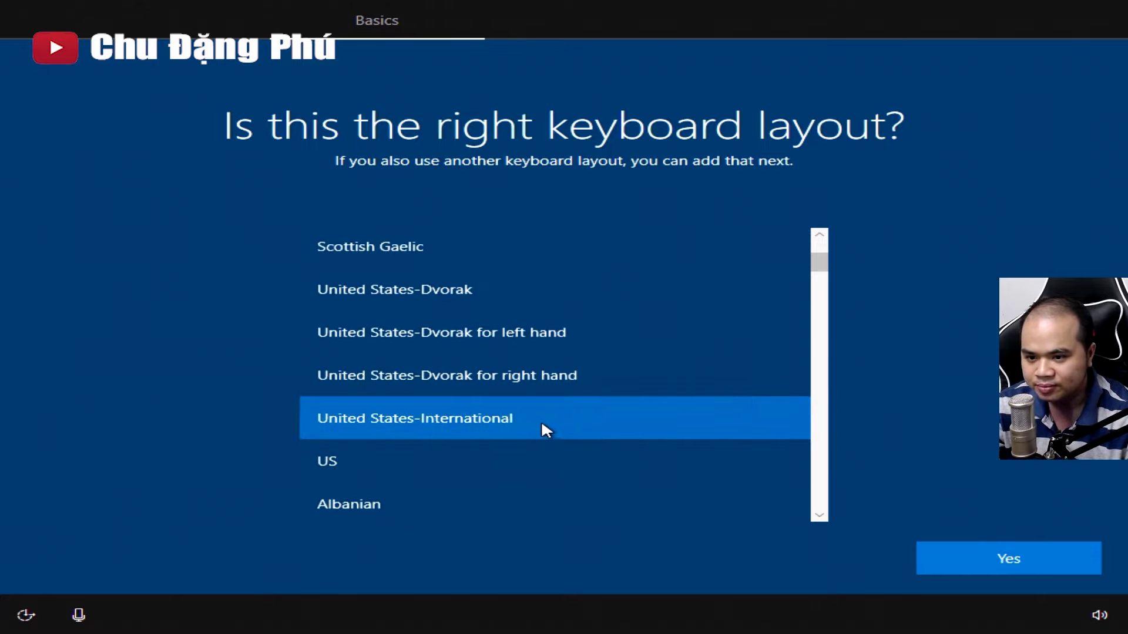
left_click(991, 565)
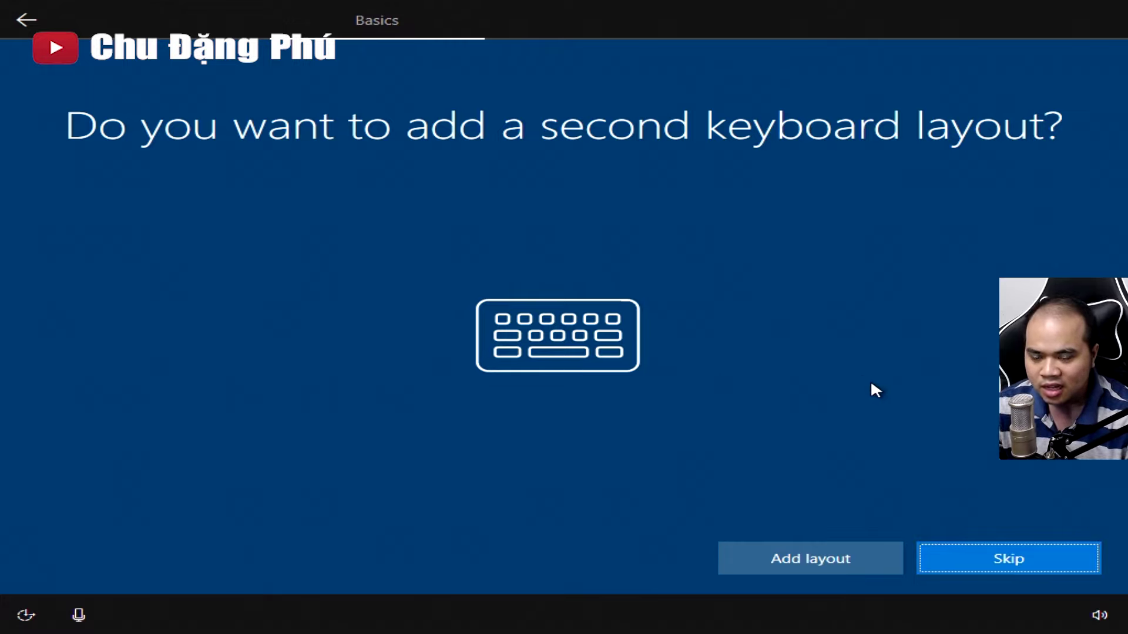
left_click(993, 563)
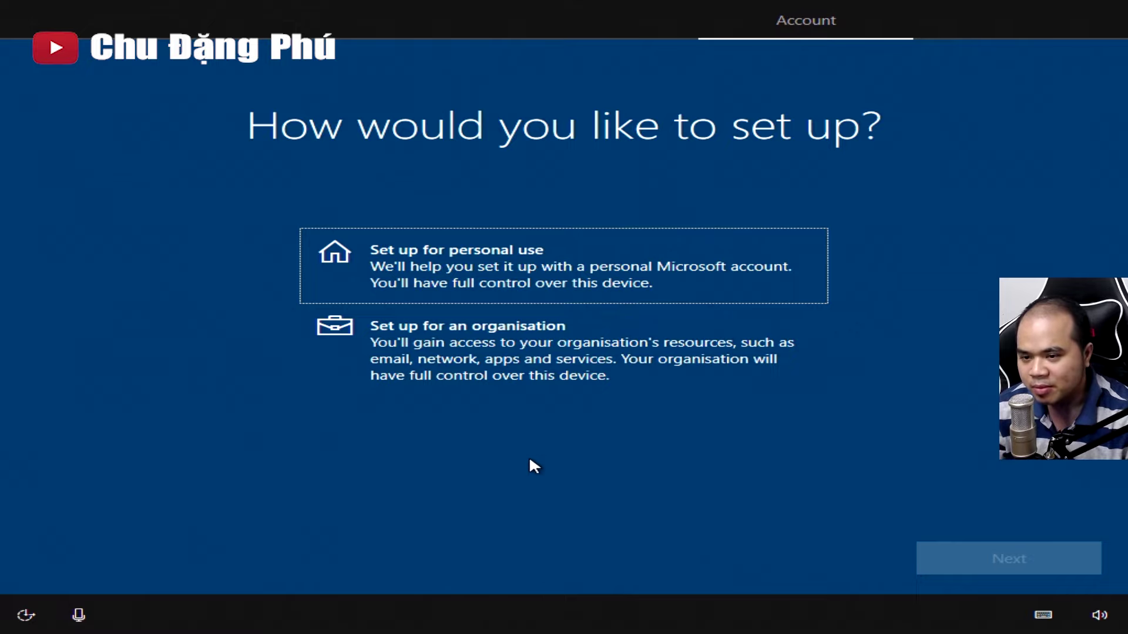
Set up the PC for personal use with an offline account and the limited experience
left_click(485, 276)
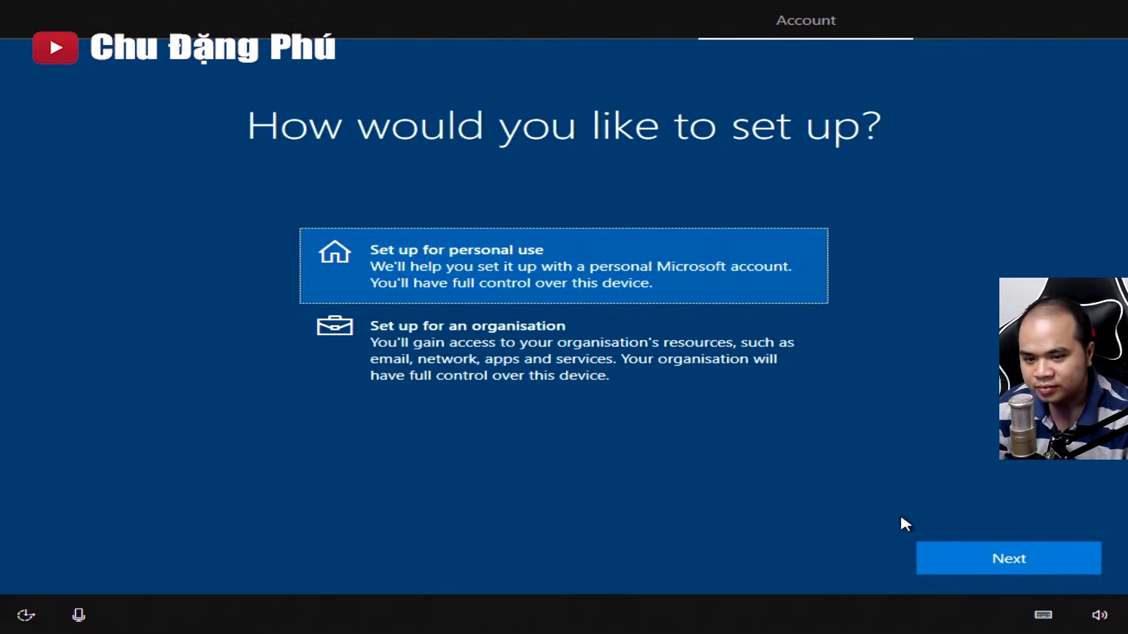
left_click(956, 565)
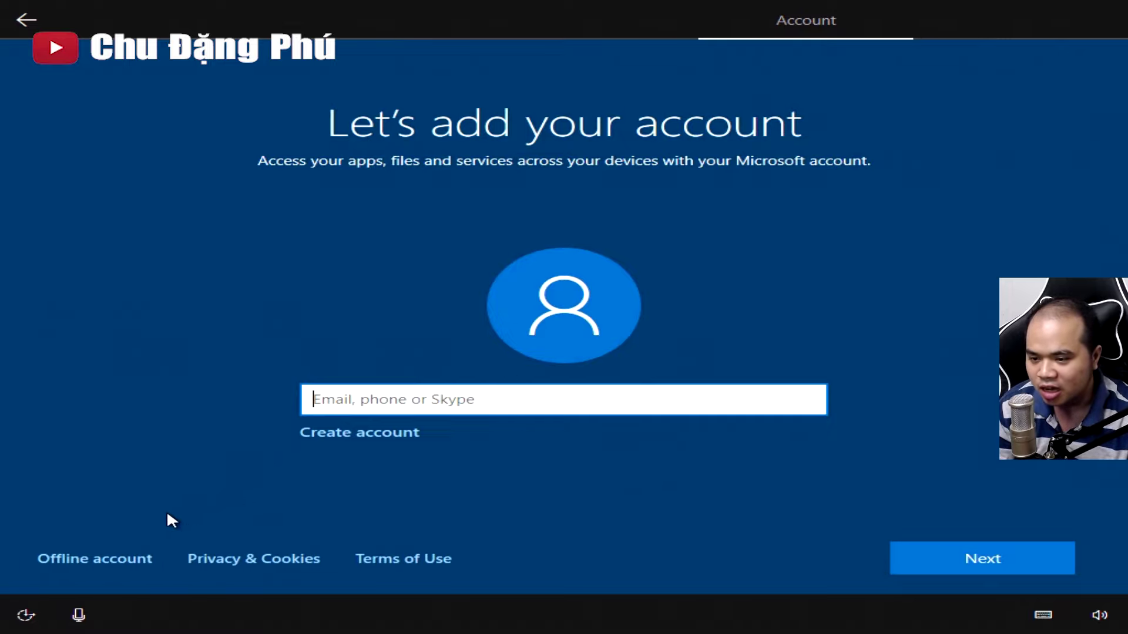
left_click(106, 558)
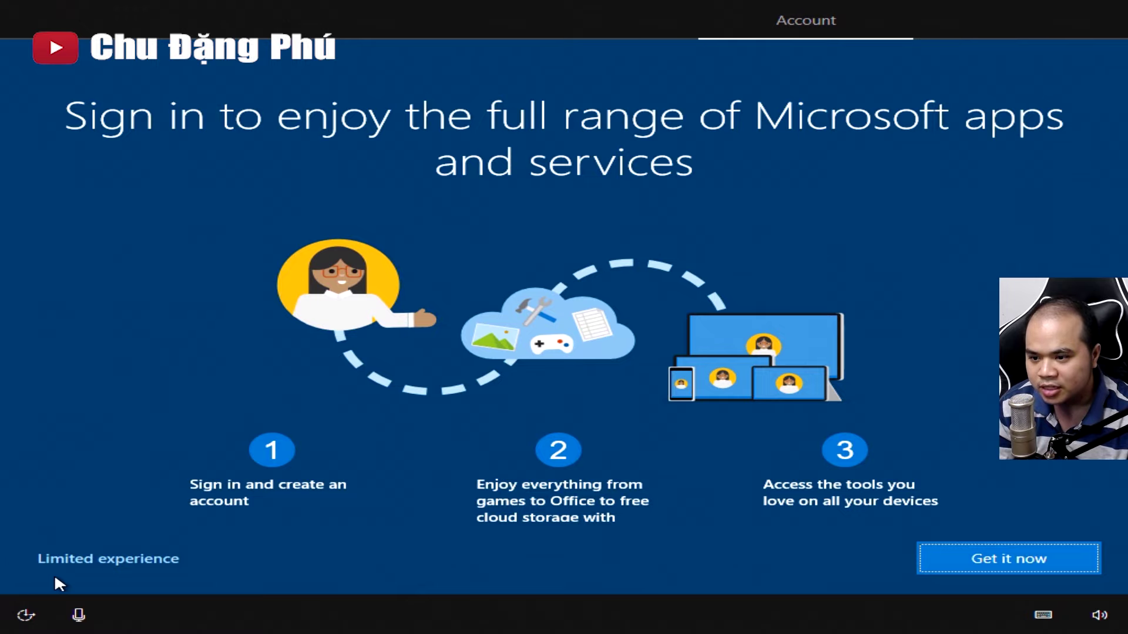
left_click(87, 563)
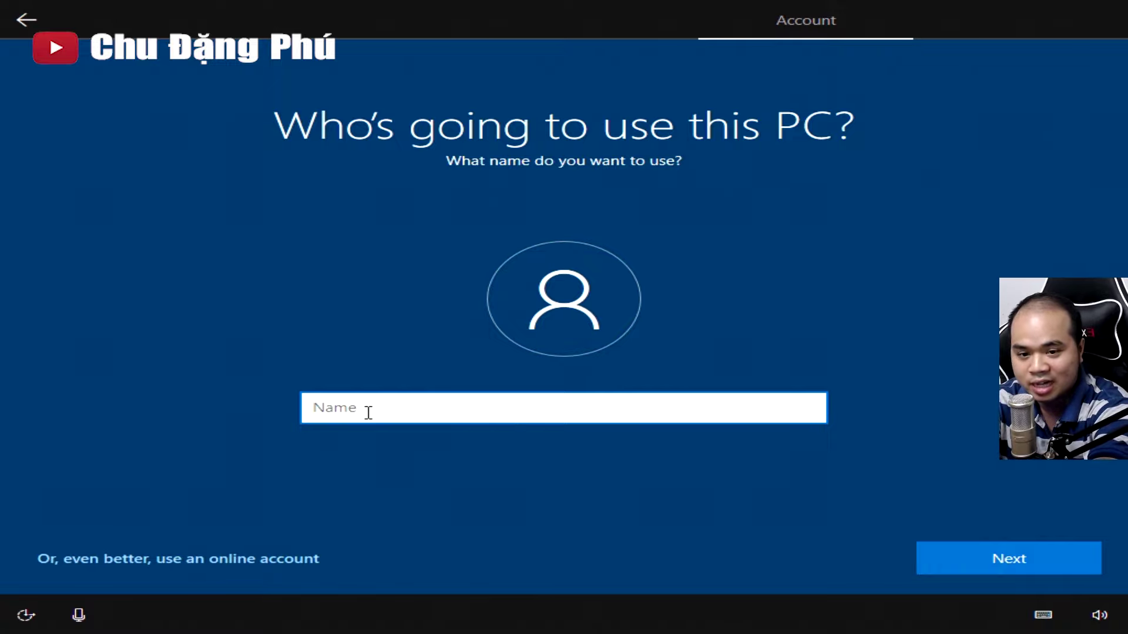
Name the local account MSI and continue with the password left blank
type("MSI")
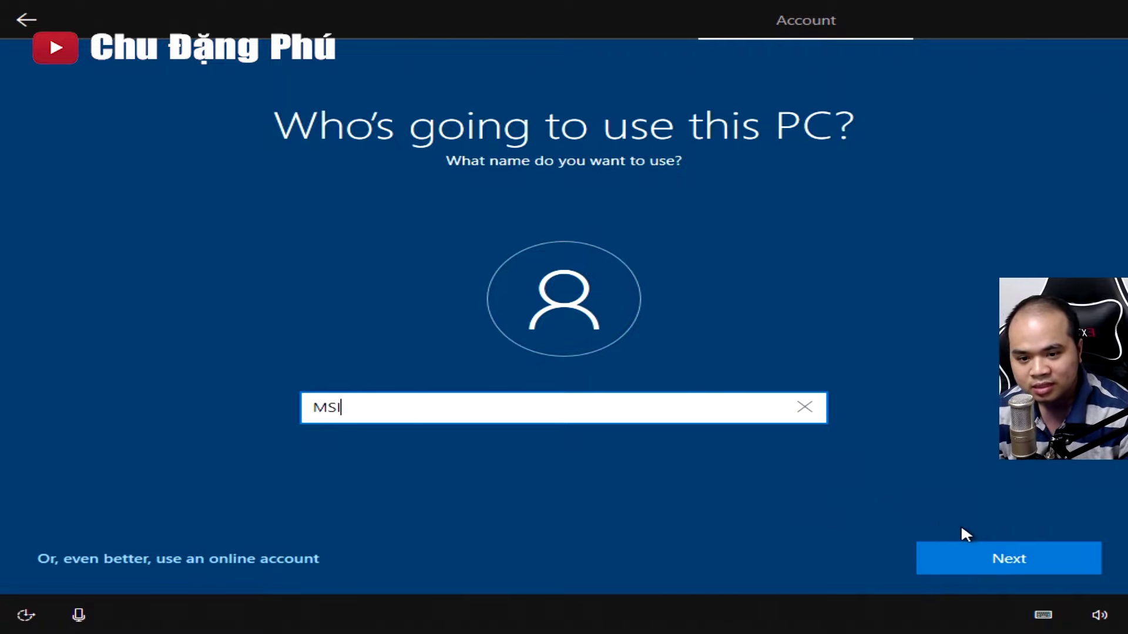
left_click(989, 549)
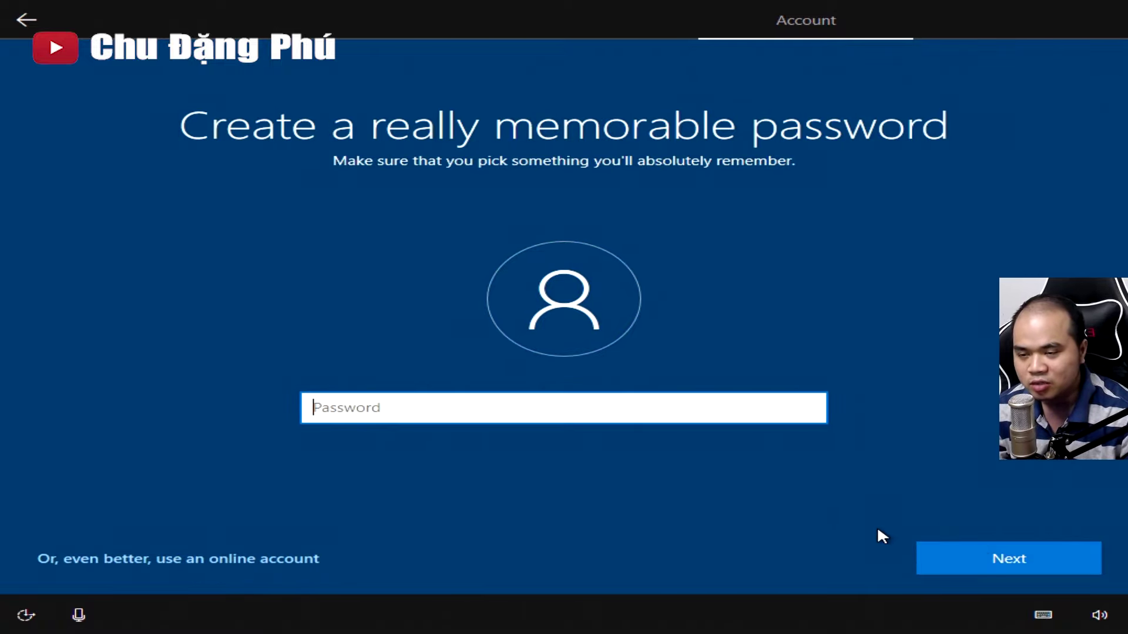
left_click(935, 569)
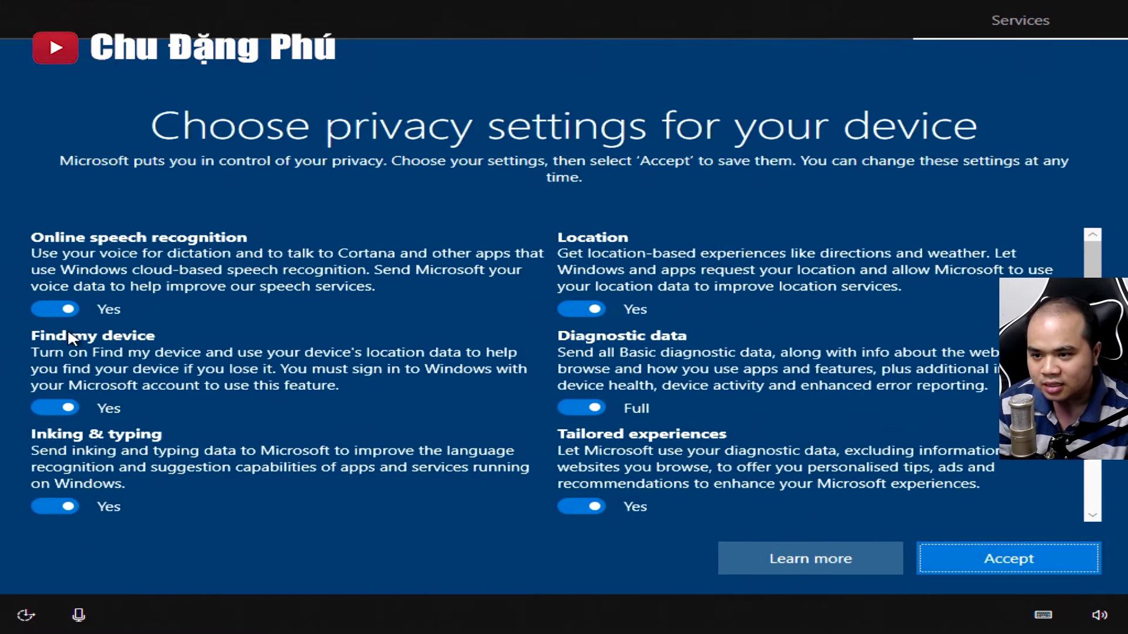
Turn off online speech recognition, Find my device, inking and typing, advertising ID and tailored experiences
left_click(99, 306)
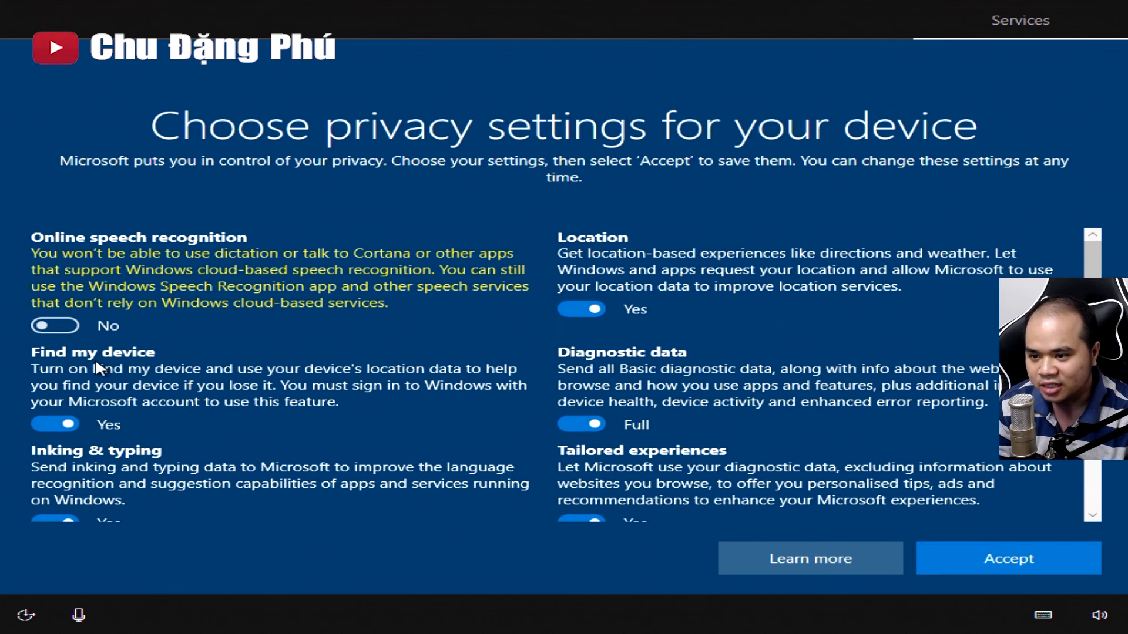
left_click(64, 423)
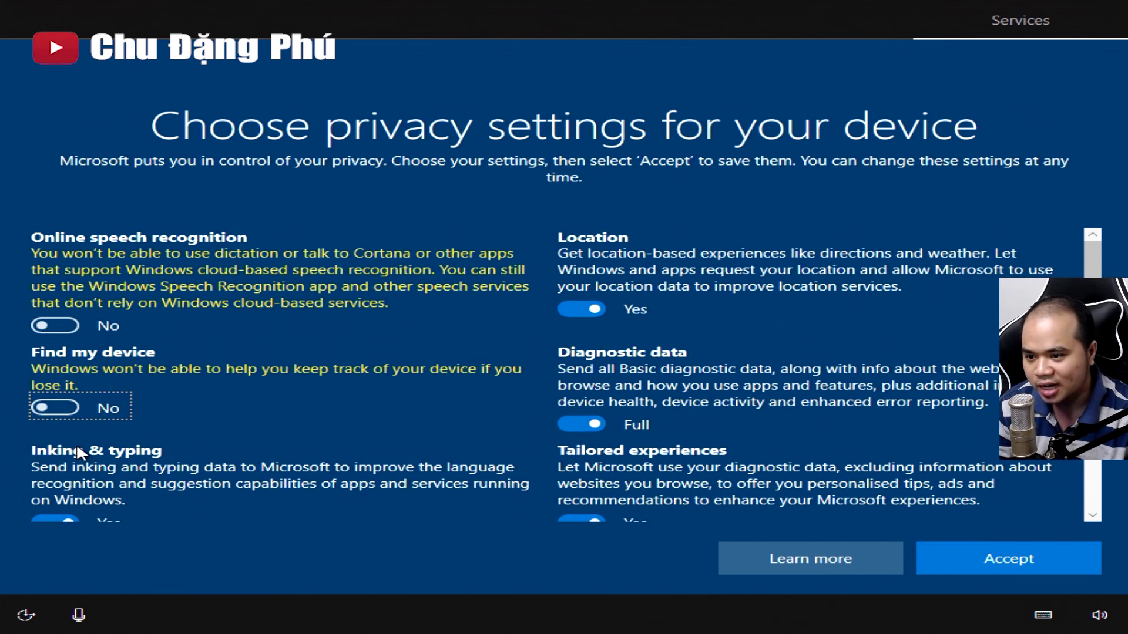
left_click(82, 473)
scroll(115, 490, "down", 2)
left_click(119, 490)
left_click(655, 414)
Set diagnostic data to Basic, turn off location and accept the privacy settings
scroll(649, 400, "up", 3)
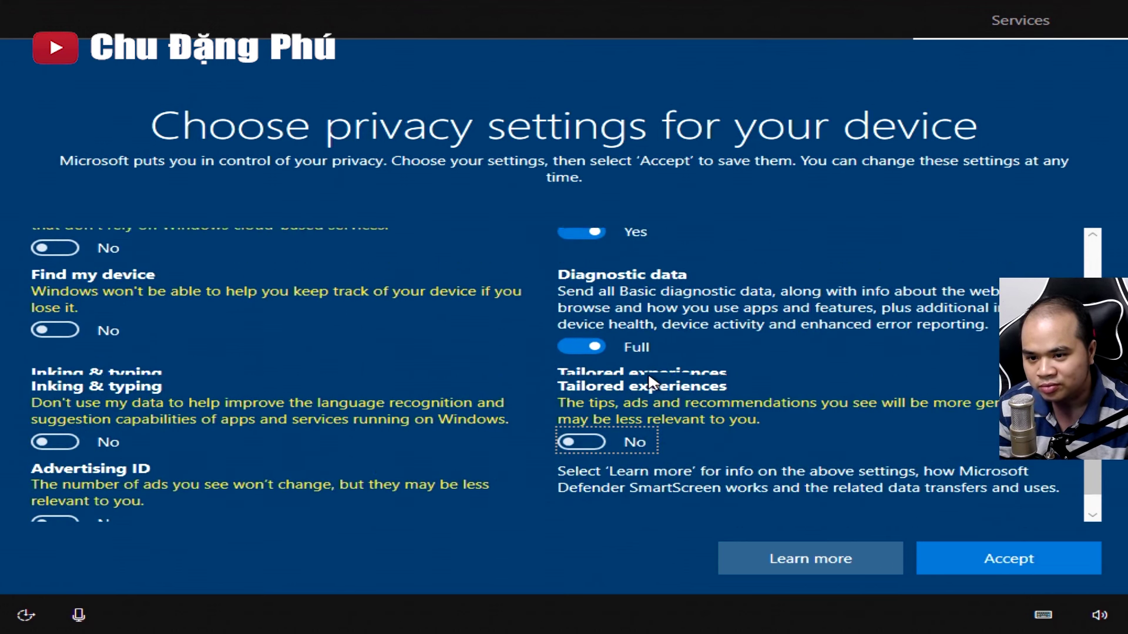
left_click(644, 386)
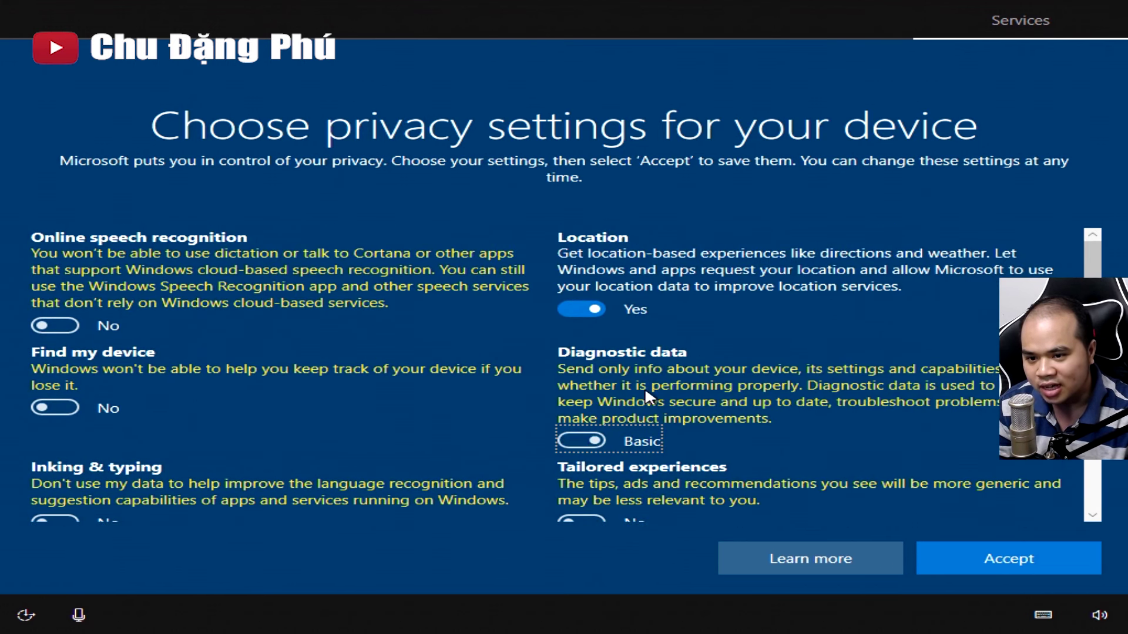
left_click(639, 300)
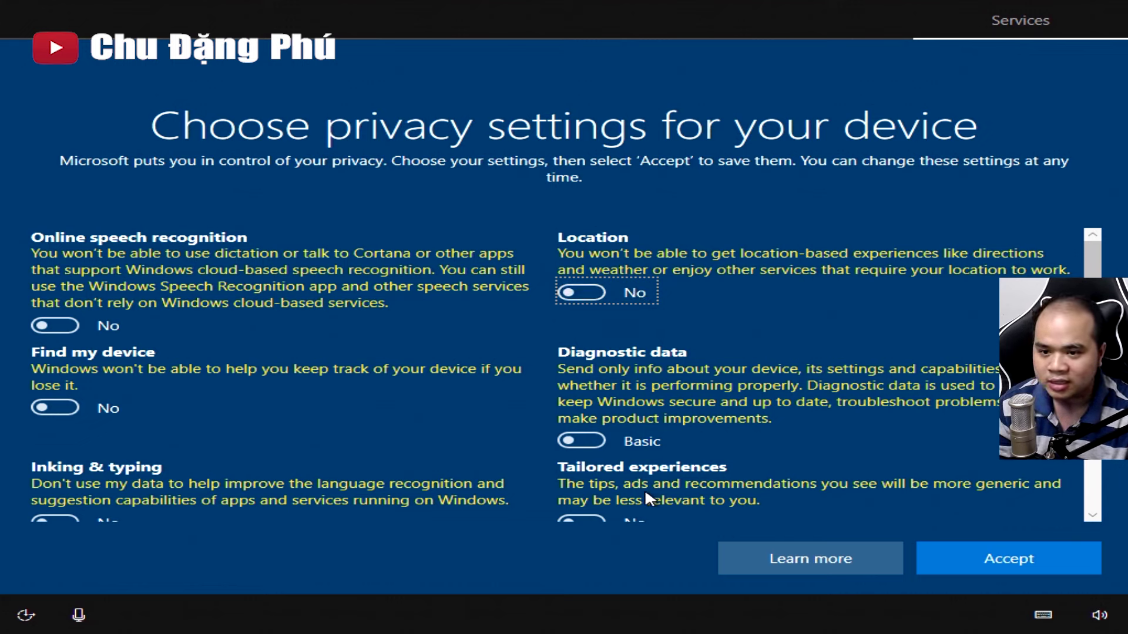
left_click(989, 555)
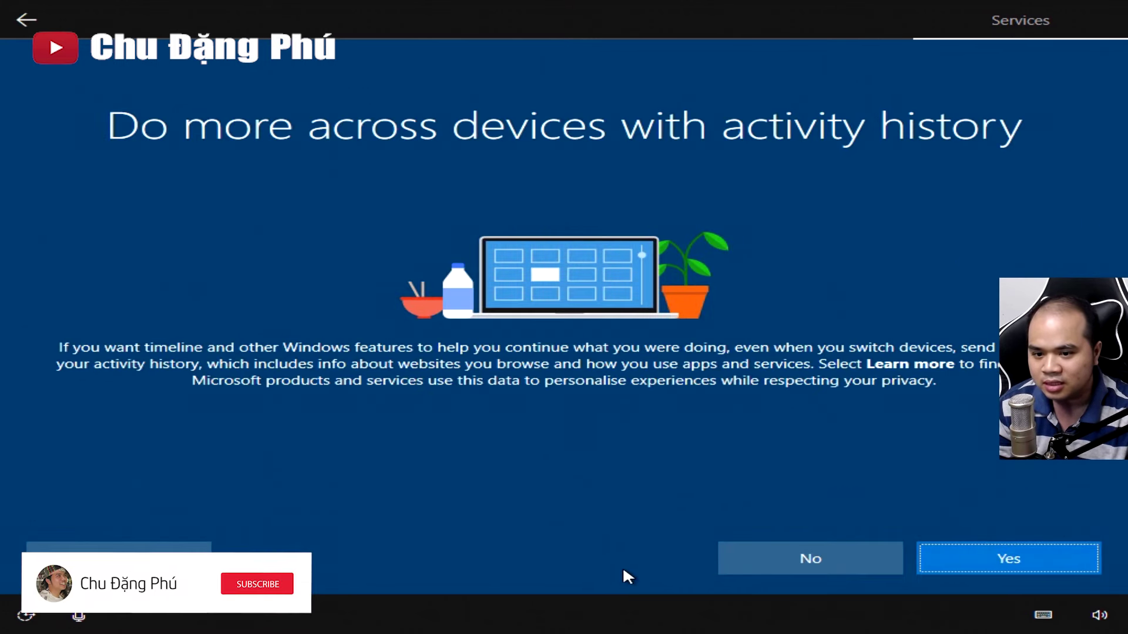
Decline sending activity history to Microsoft and let Windows setup finish
left_click(793, 555)
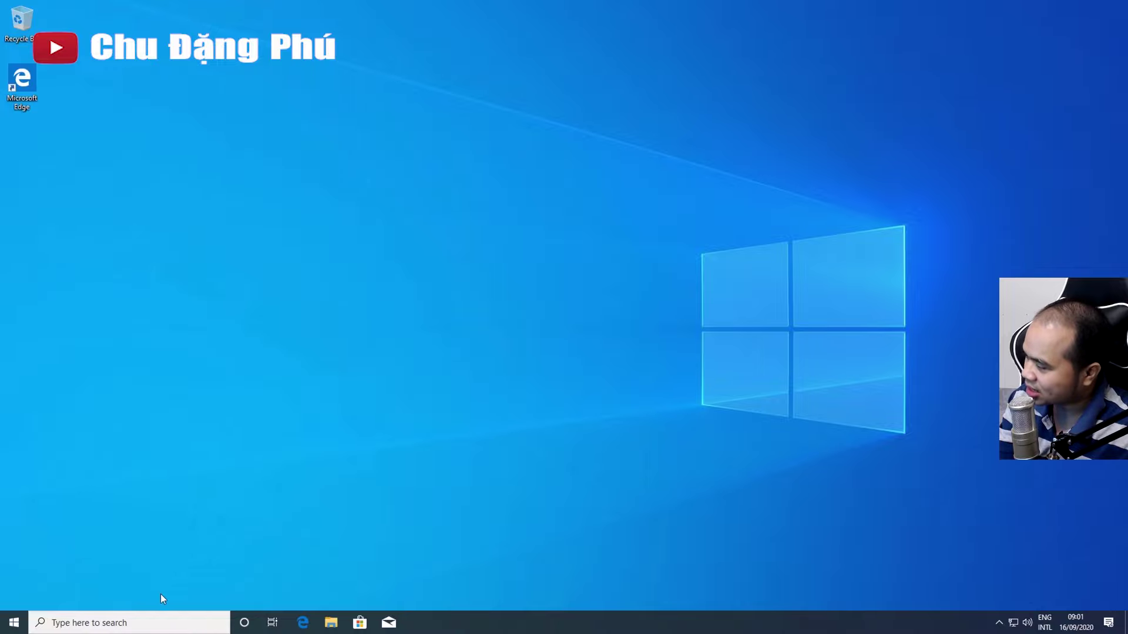
Check the device and Windows specifications on the System About page, and close it
right_click(14, 623)
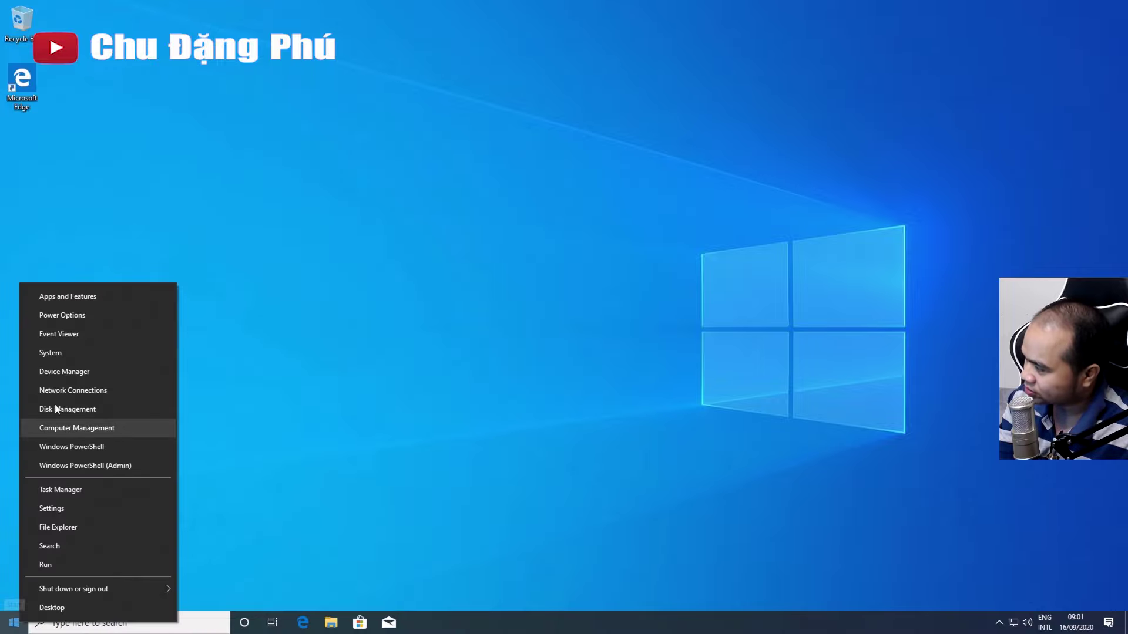
left_click(67, 354)
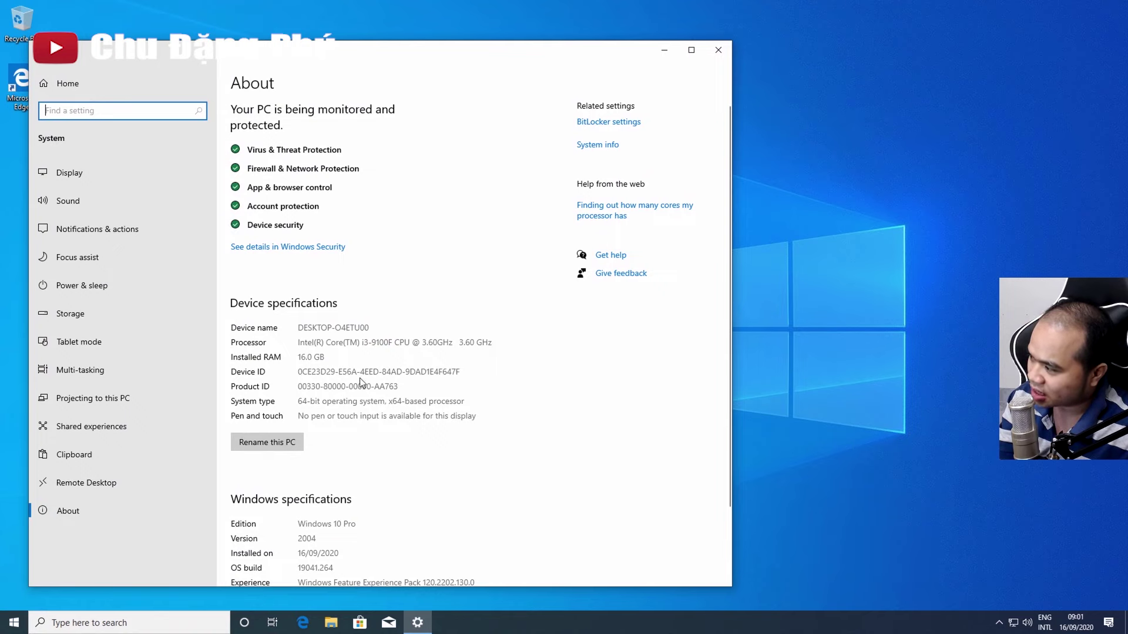
scroll(317, 470, "down", 2)
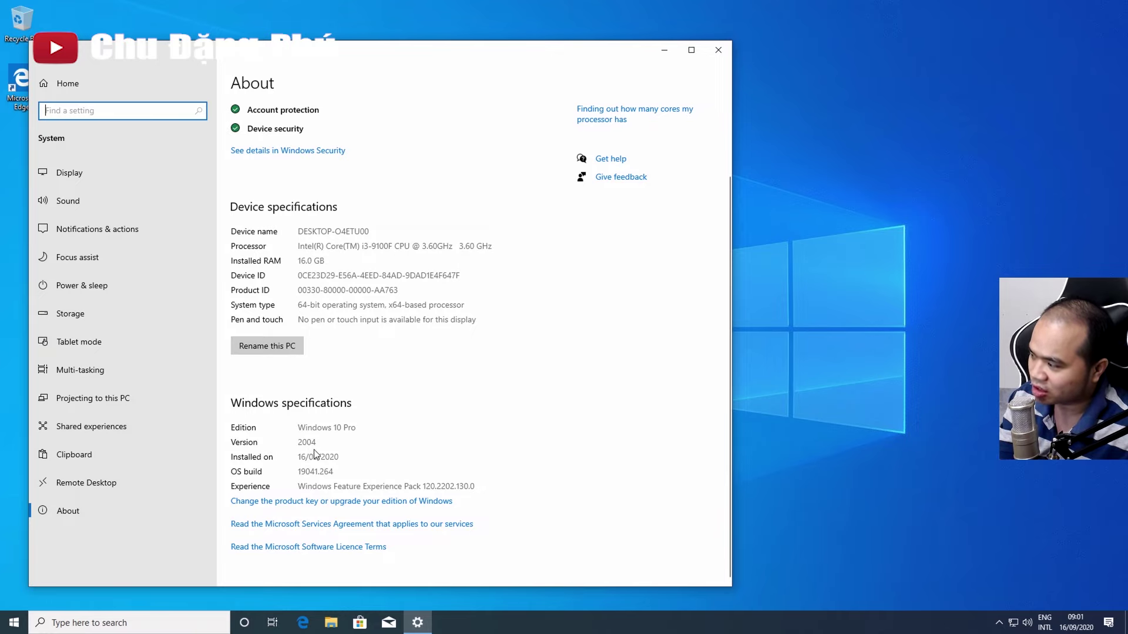
left_click(718, 50)
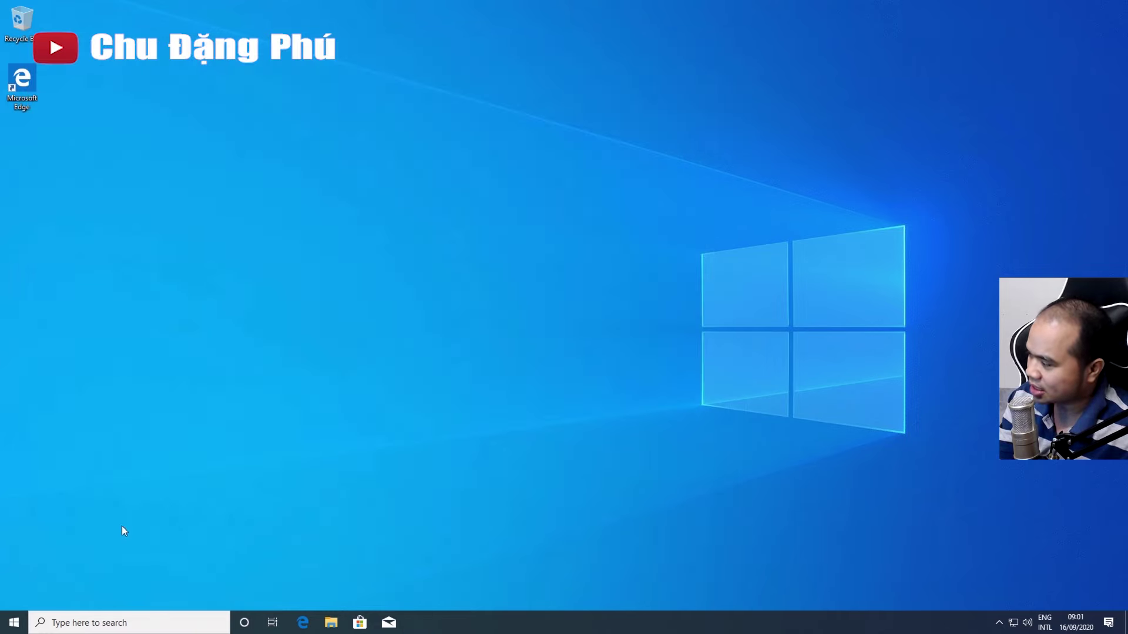
Inspect the display adaptors, processors, sound devices and disk drives in Device Manager, and close it
right_click(10, 606)
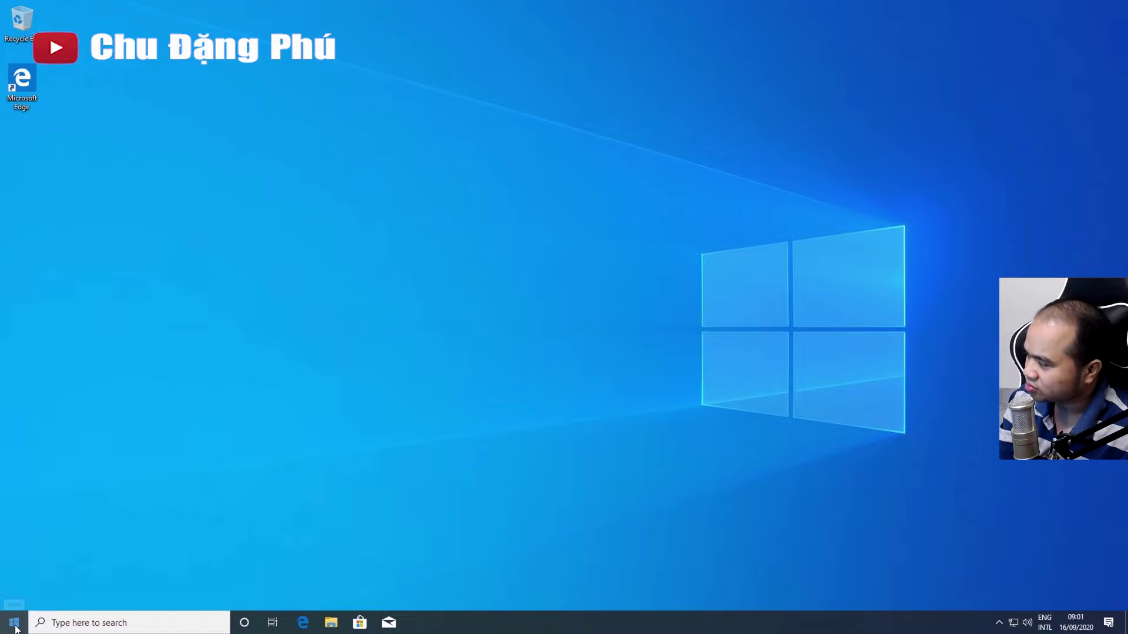
right_click(13, 620)
left_click(66, 379)
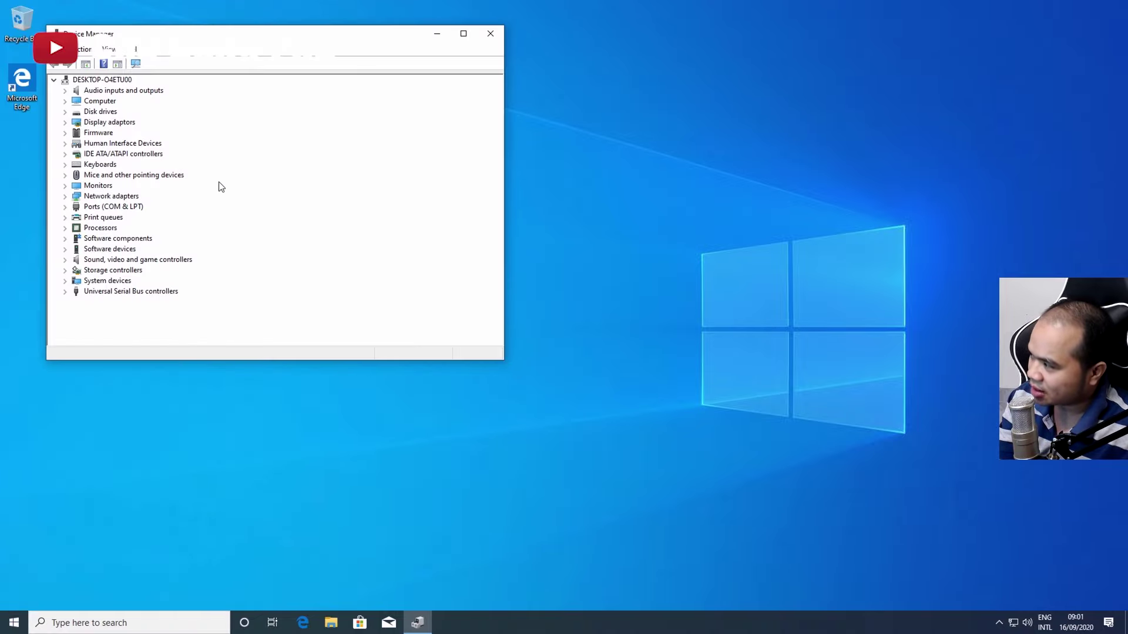
double_click(109, 123)
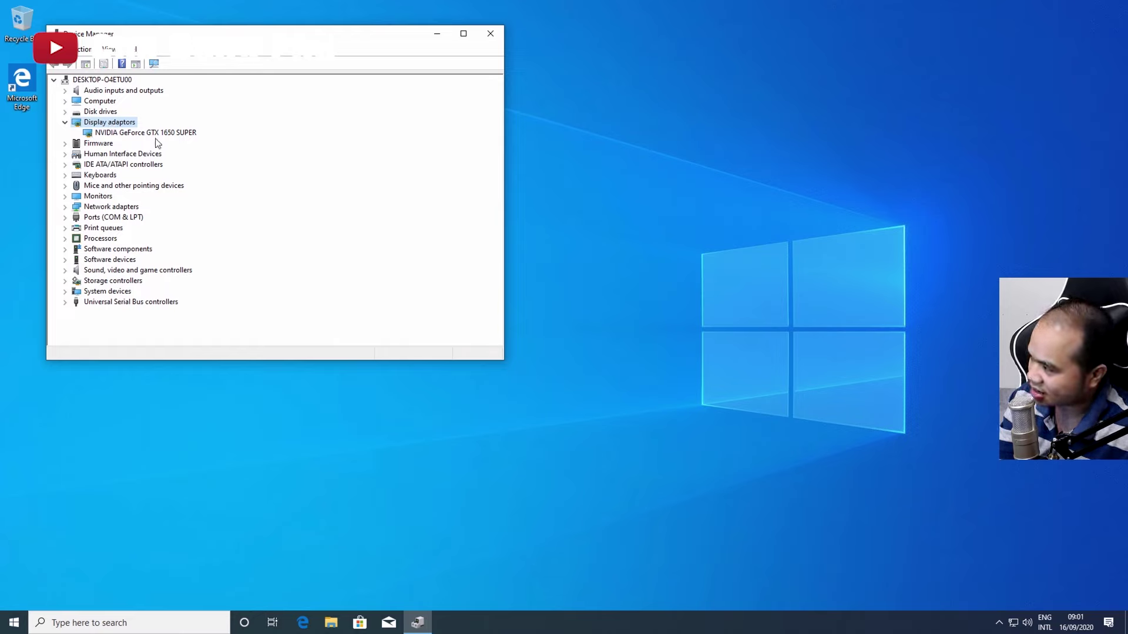
double_click(99, 238)
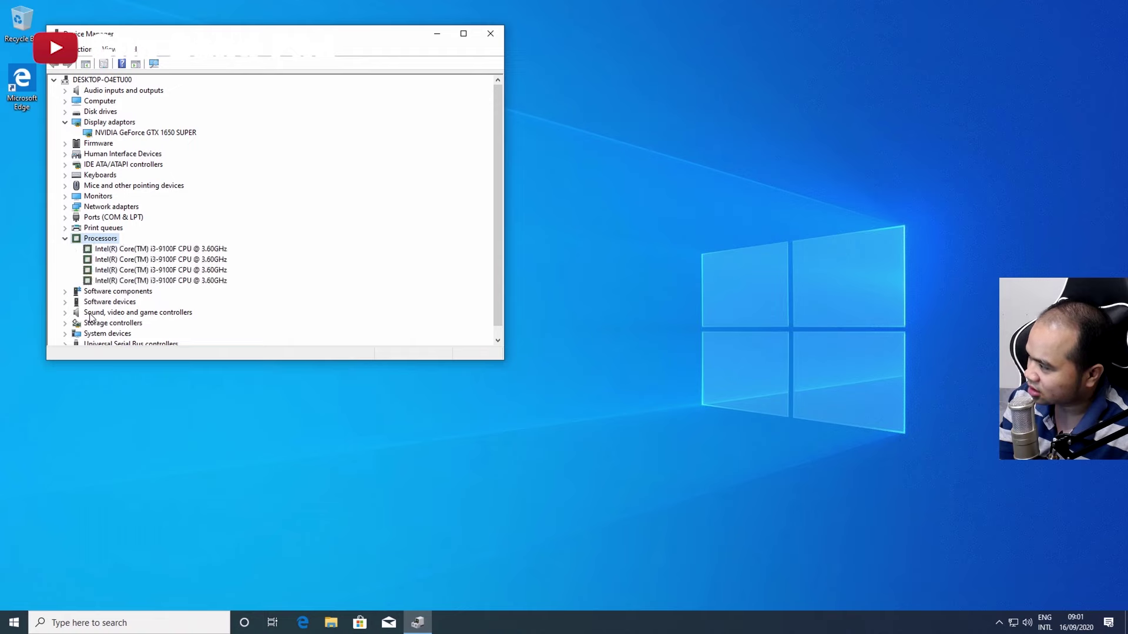
double_click(91, 313)
double_click(101, 112)
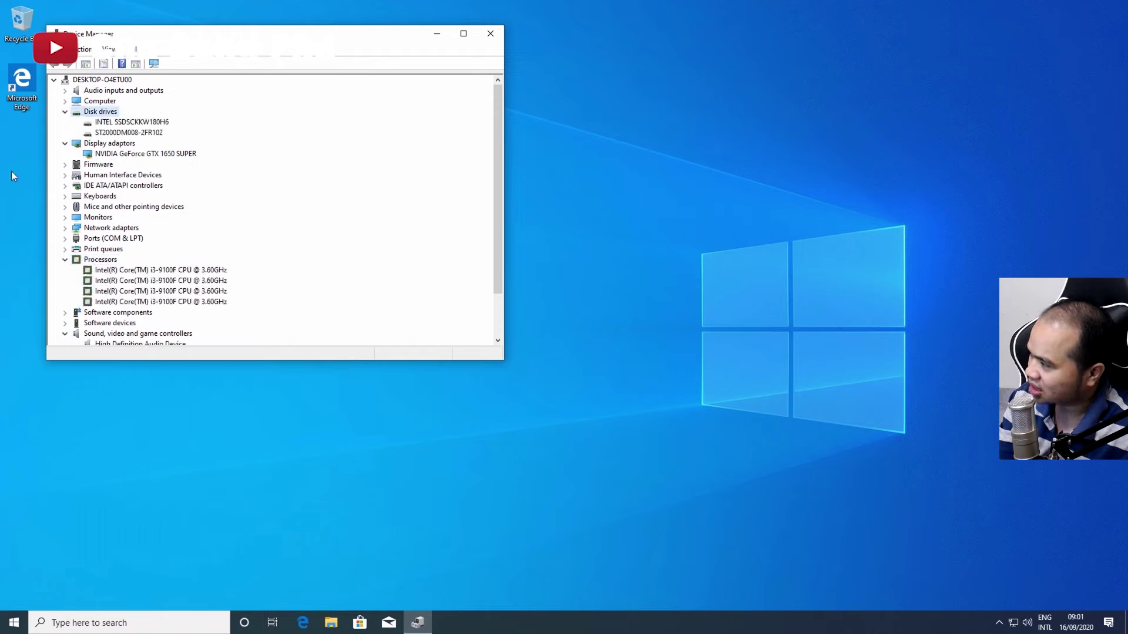
right_click(618, 126)
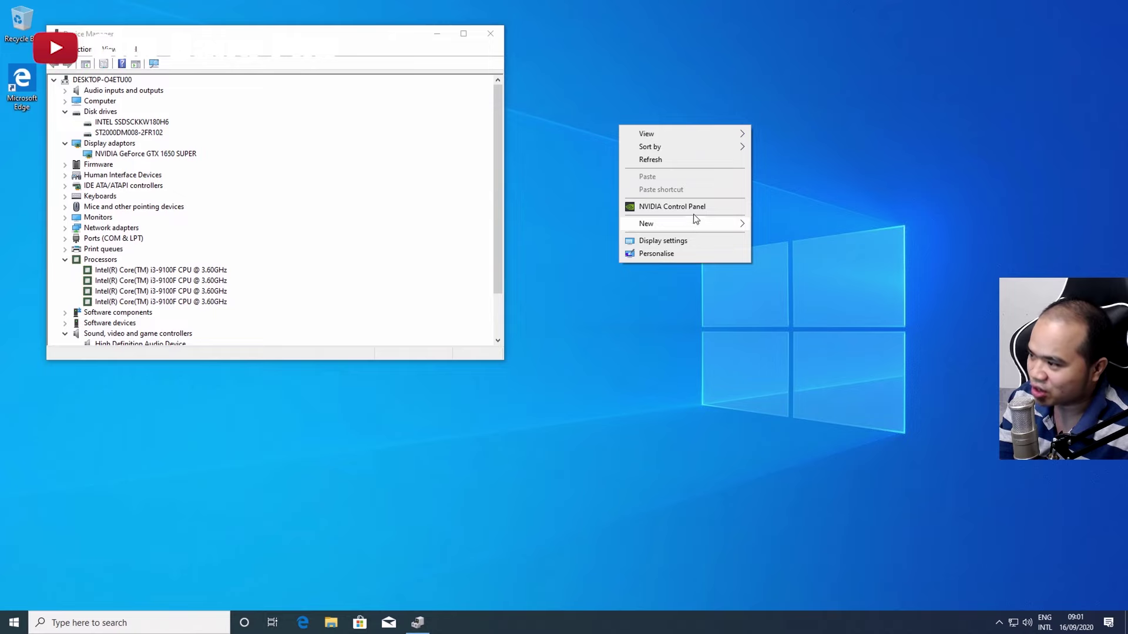
left_click(498, 35)
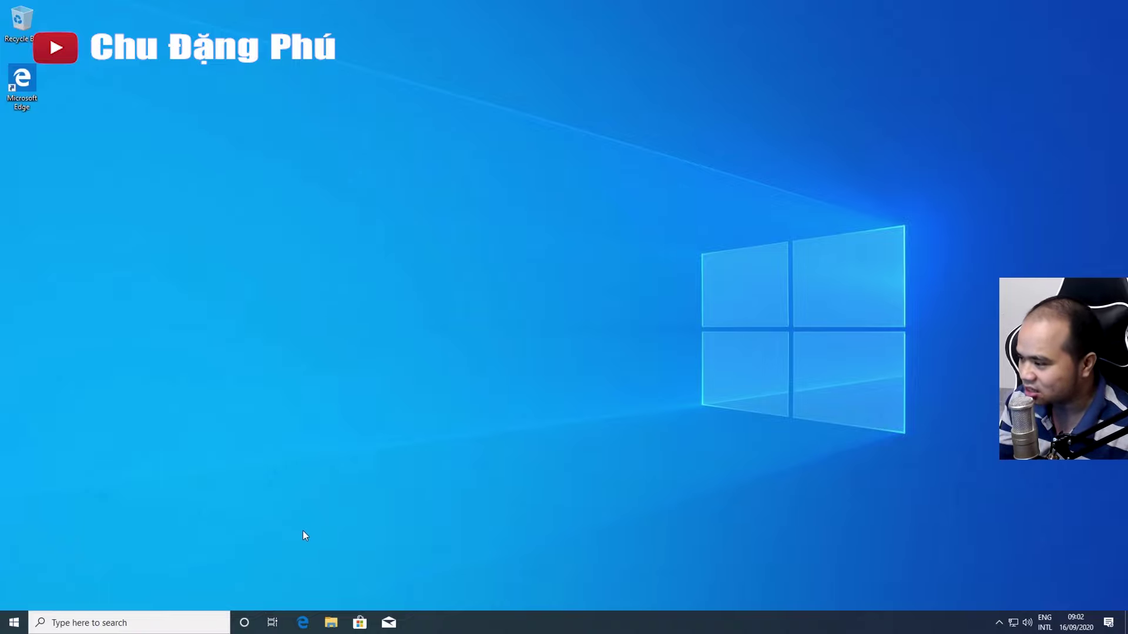
Reopen Device Manager and expand the display adaptors and disk drives to check the recognised hardware
right_click(14, 622)
left_click(65, 376)
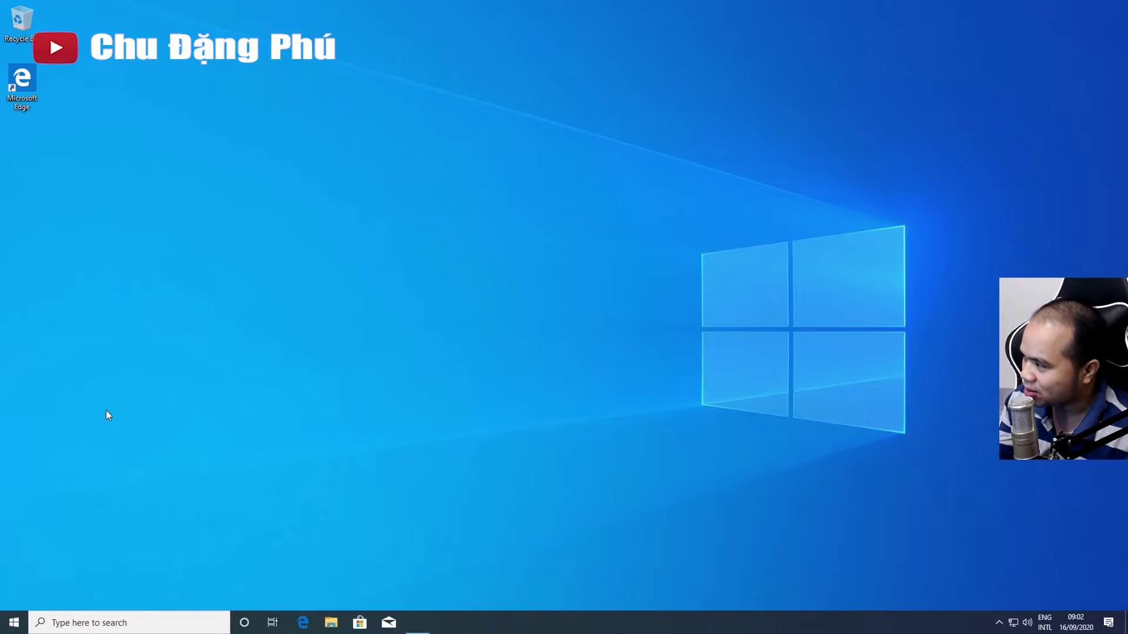
double_click(108, 123)
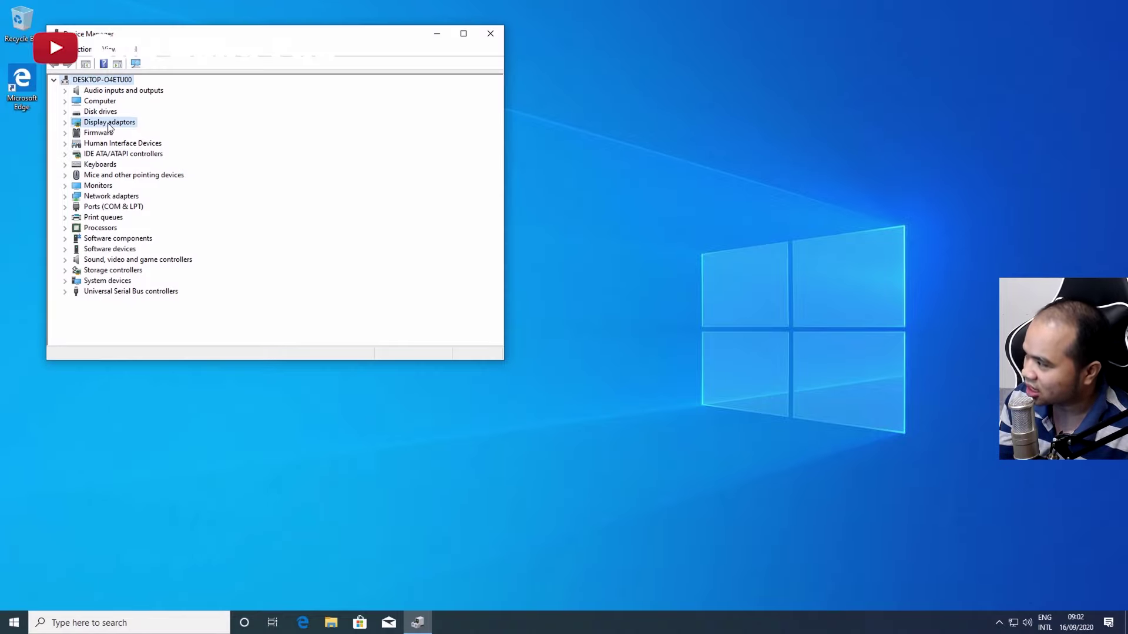
double_click(109, 112)
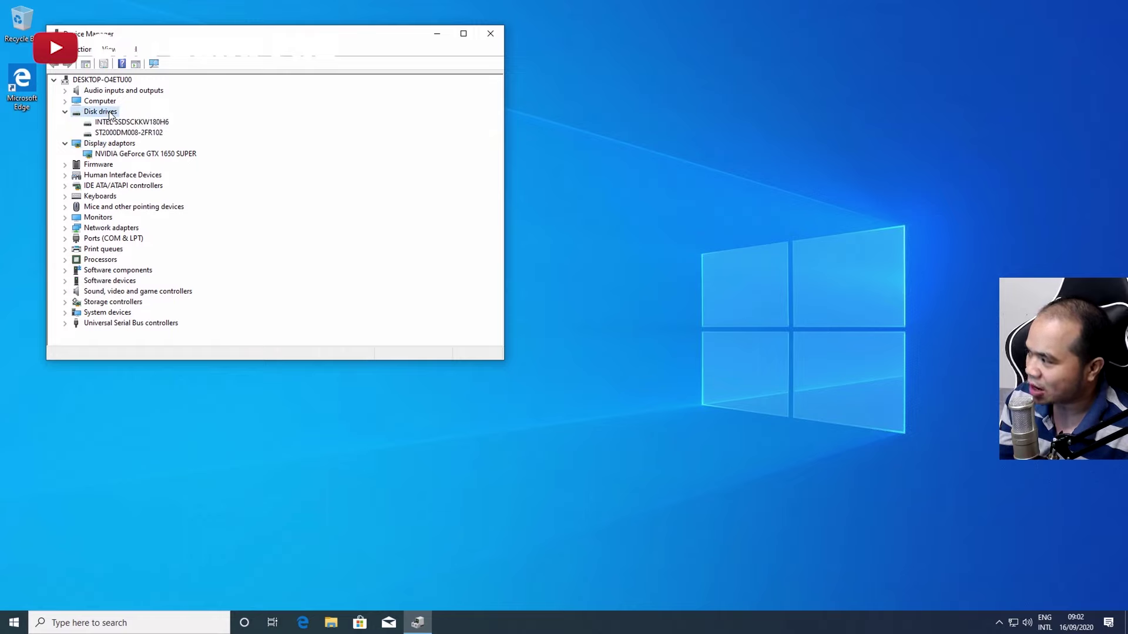